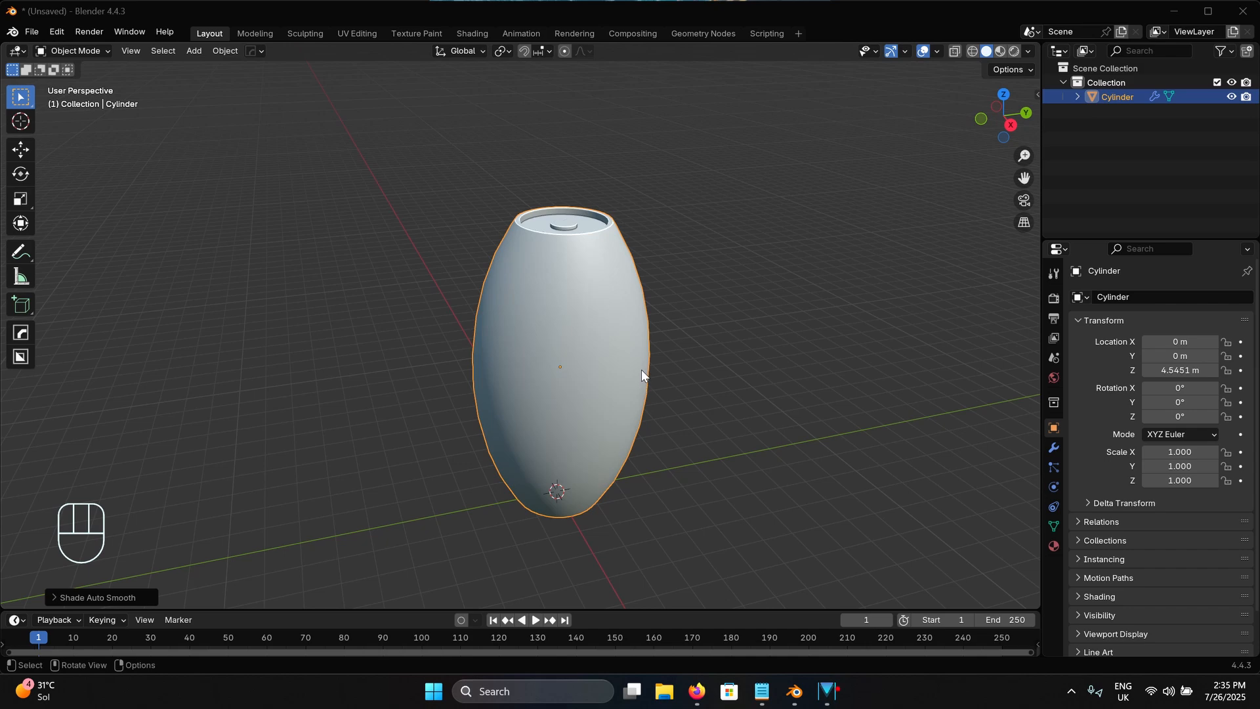
Start a new file with the default scene, discarding the unsaved changes to the current one
shift+middle_drag(642, 370, 636, 362)
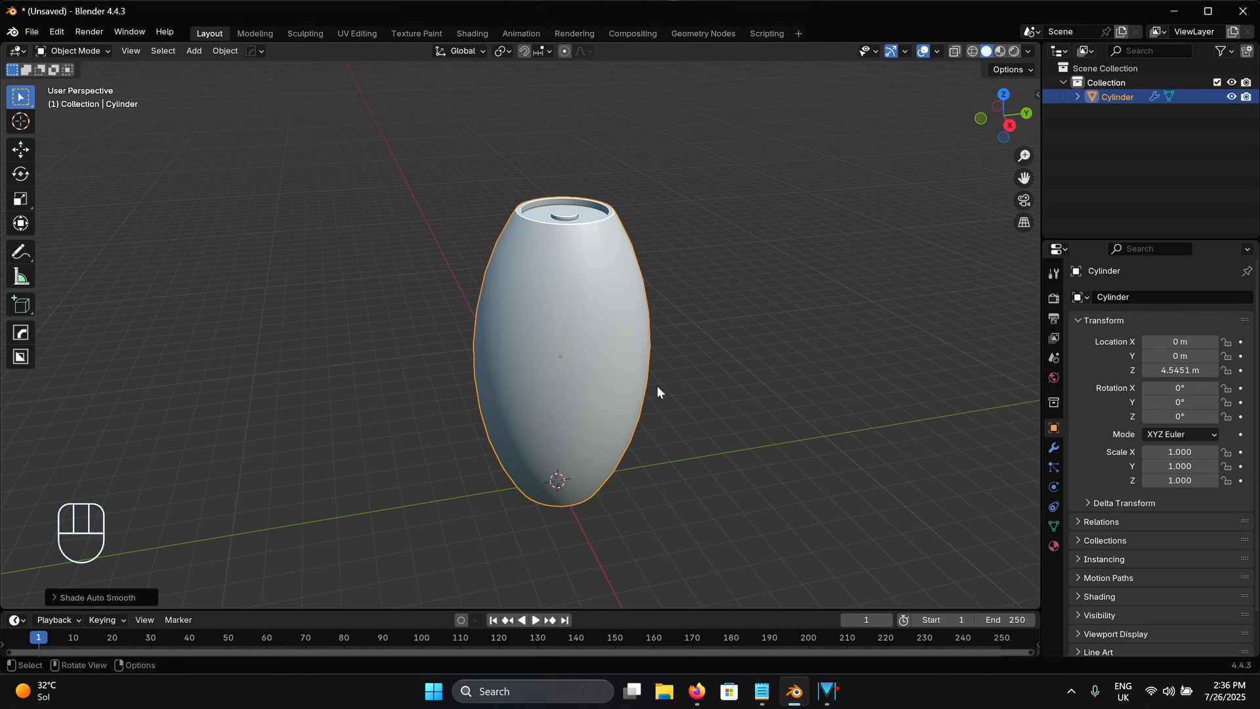
shift+middle_drag(659, 394, 657, 383)
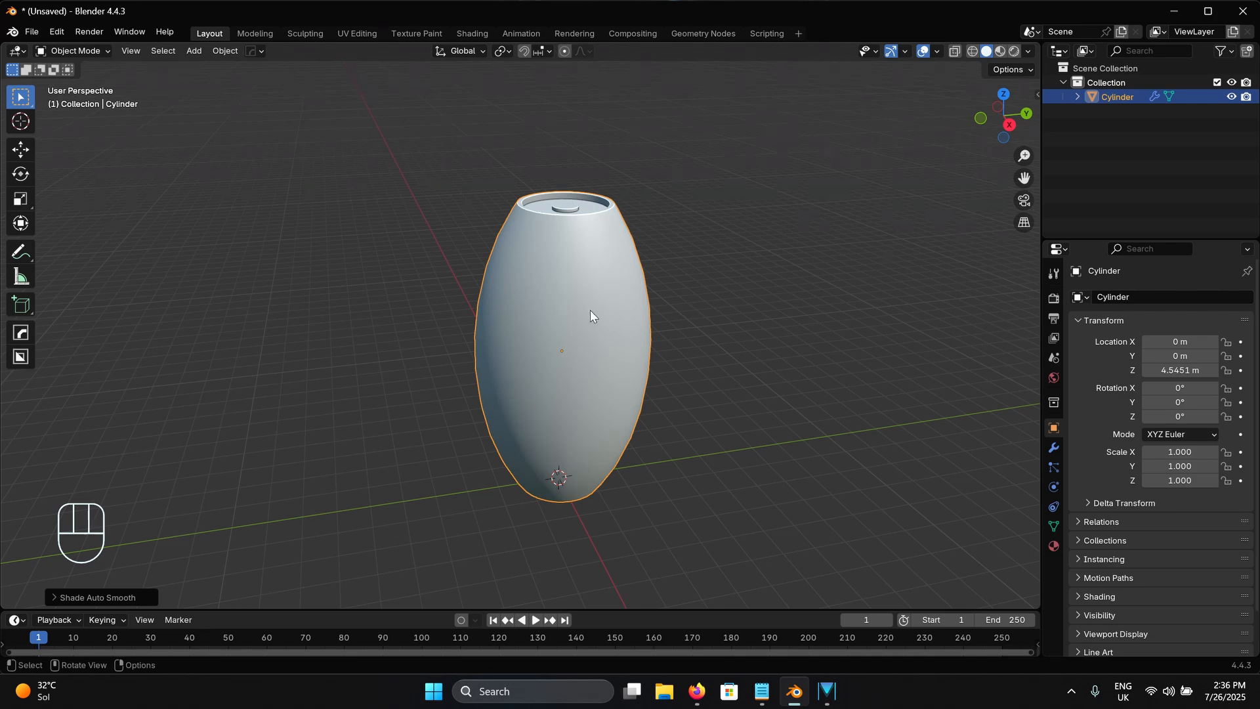
click(35, 33)
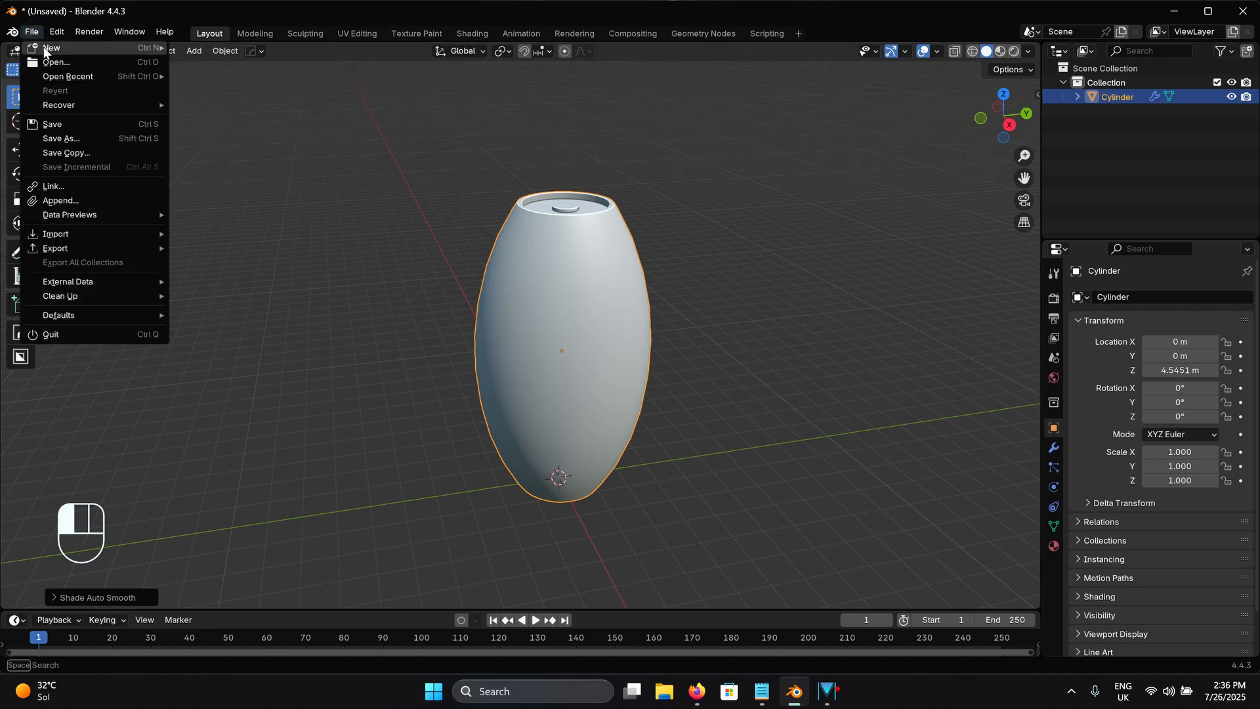
mouse_move(47, 49)
click(222, 49)
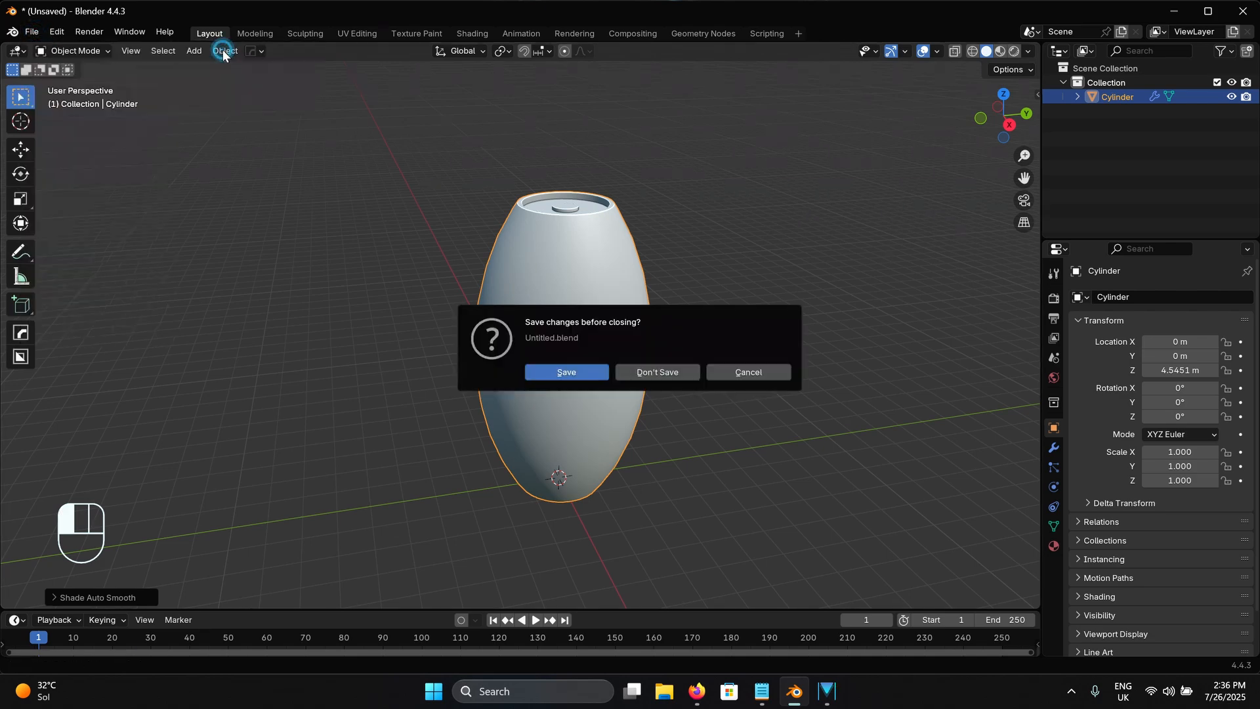
click(638, 374)
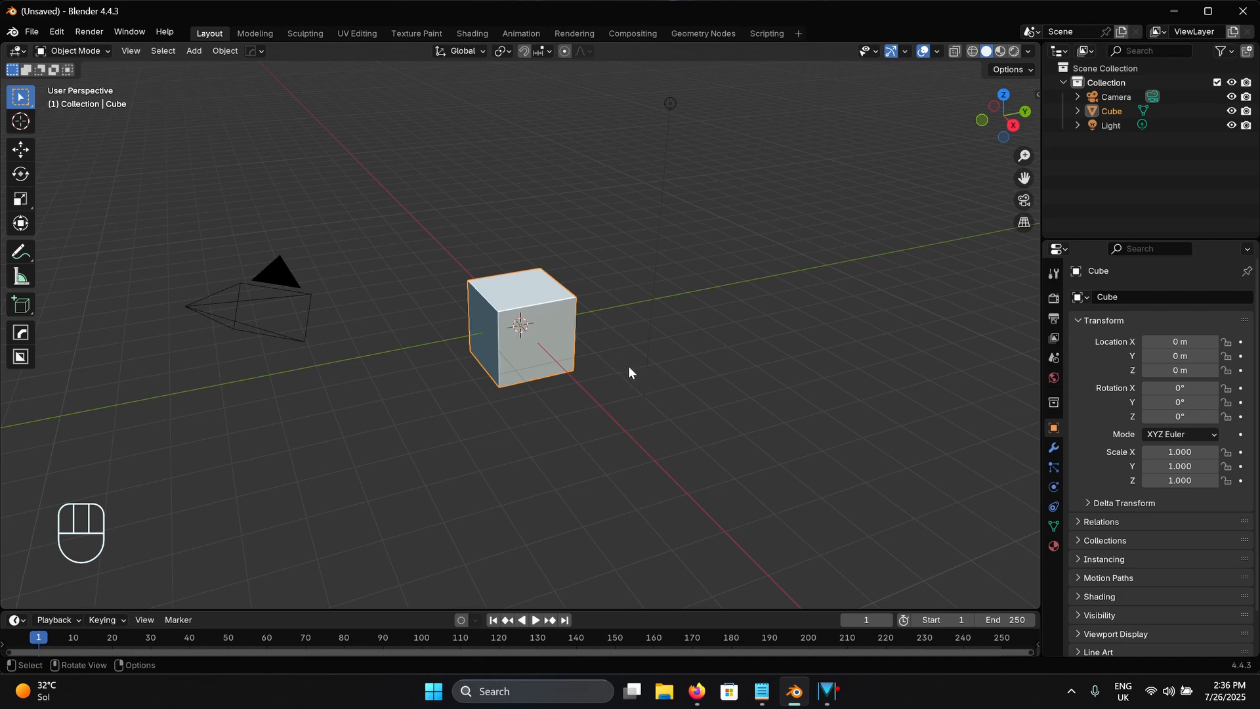
Delete all the default objects, including the camera, cube and light, from the scene
shift+middle_drag(648, 346, 664, 366)
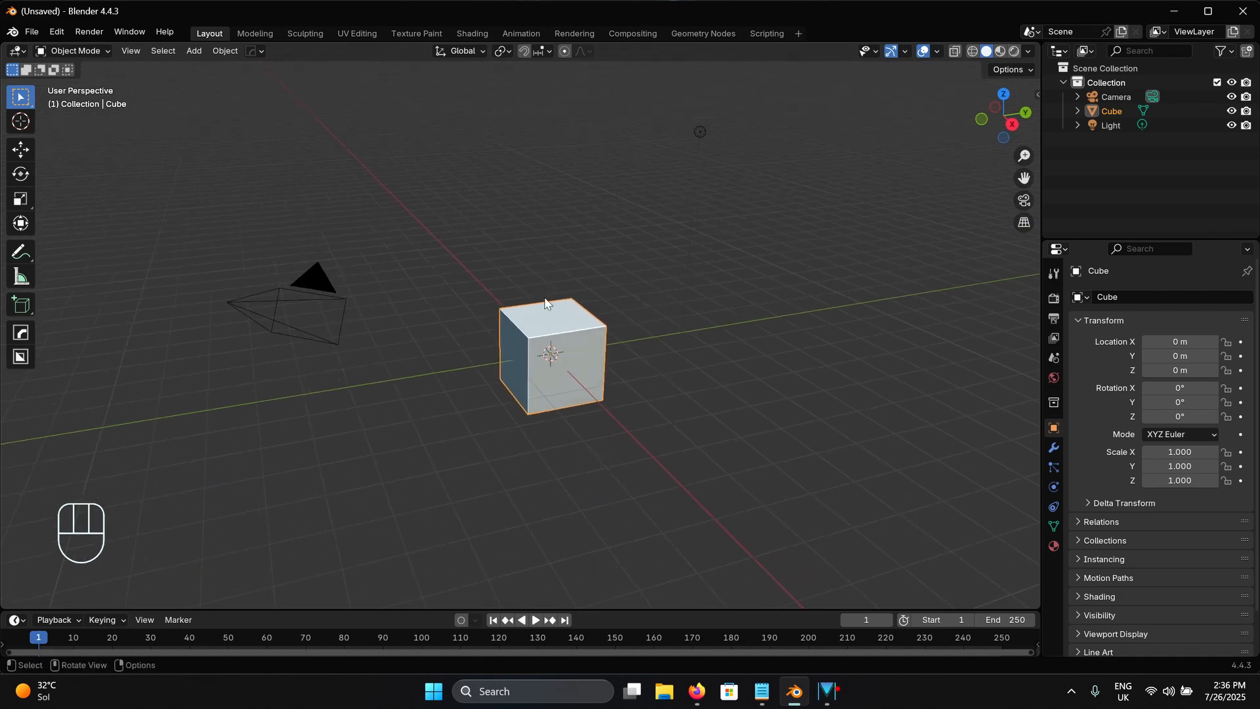
key(a)
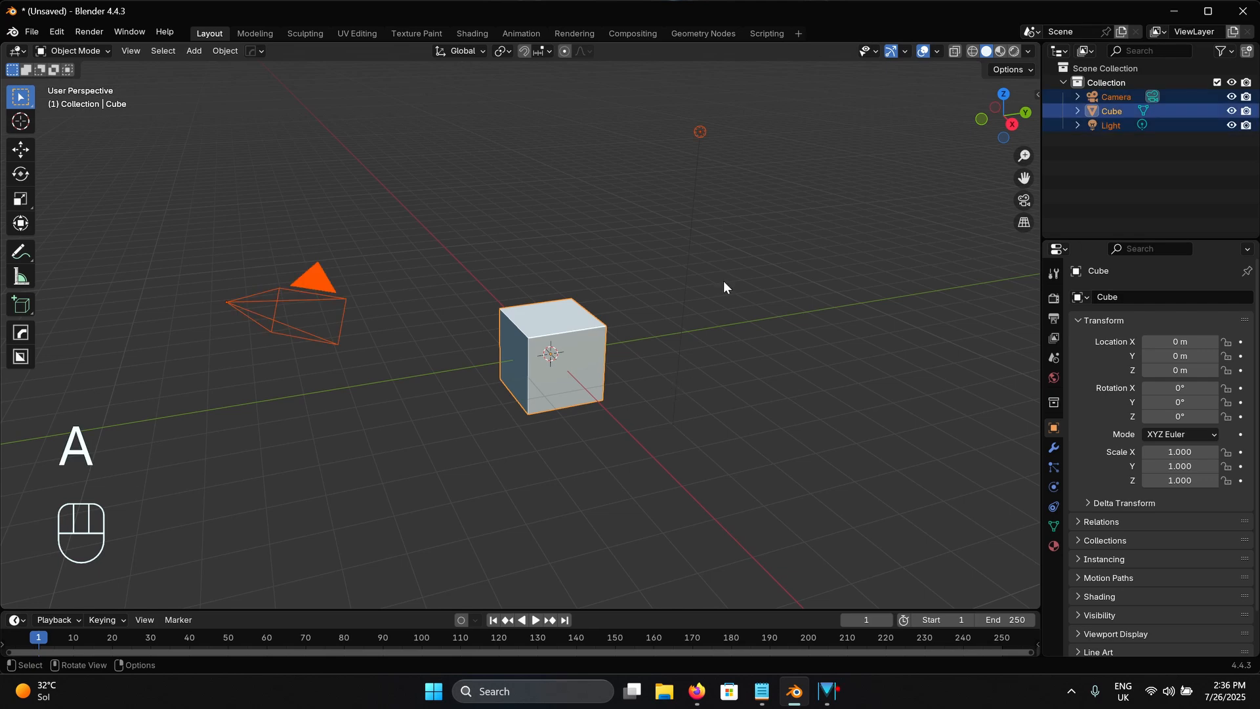
key(x)
click(680, 281)
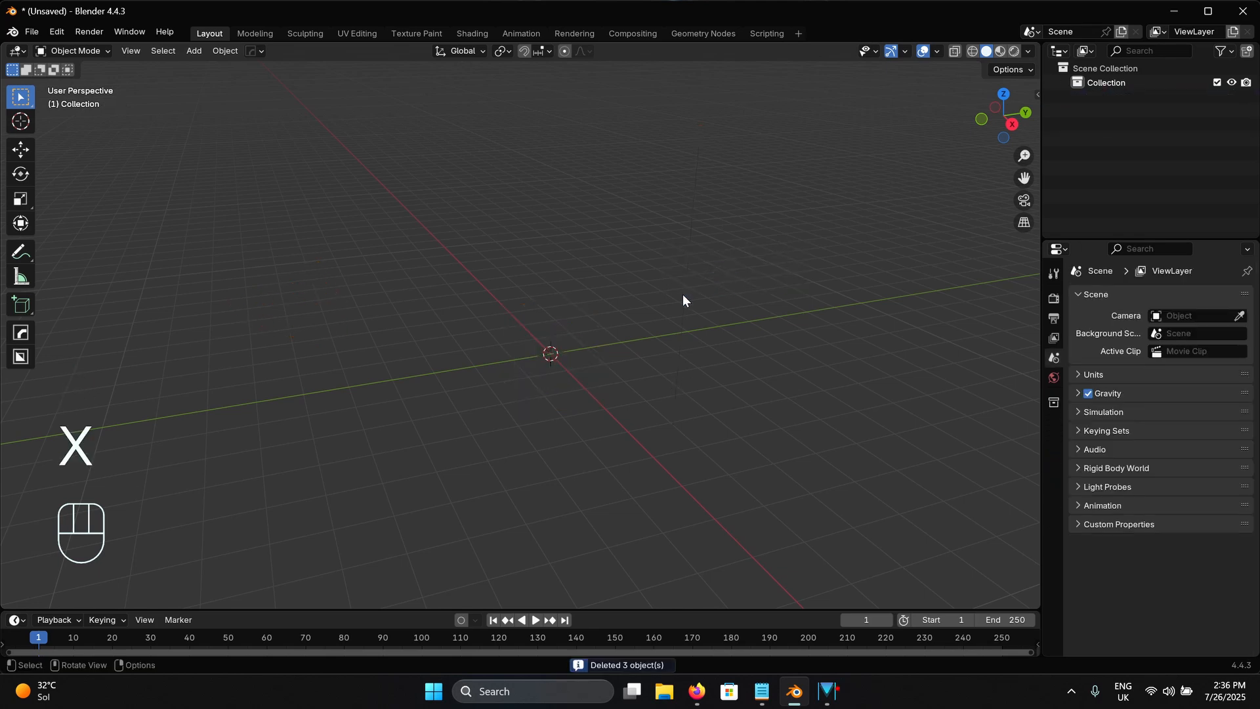
Add a cylinder mesh at the world origin
middle_drag(654, 318, 629, 352)
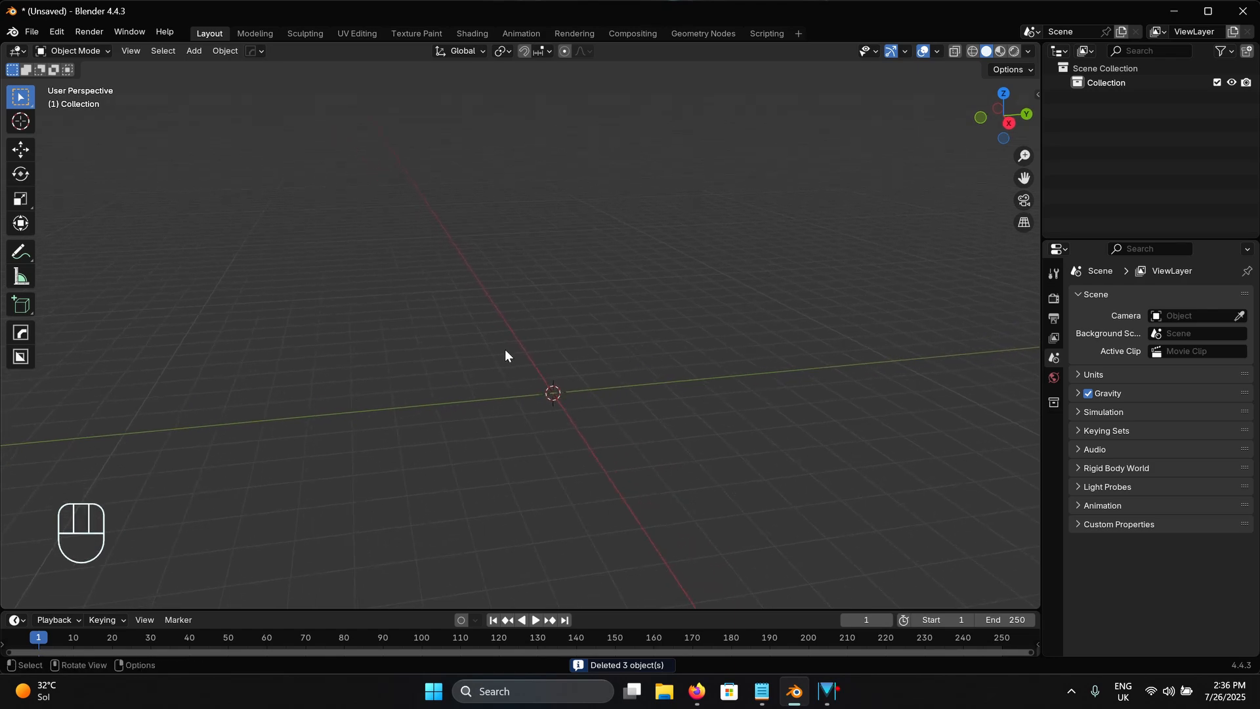
shift+middle_drag(663, 399, 638, 385)
middle_drag(579, 344, 634, 402)
scroll(601, 345, up, 5)
scroll(601, 346, down, 3)
scroll(601, 345, down, 2)
middle_drag(633, 401, 592, 375)
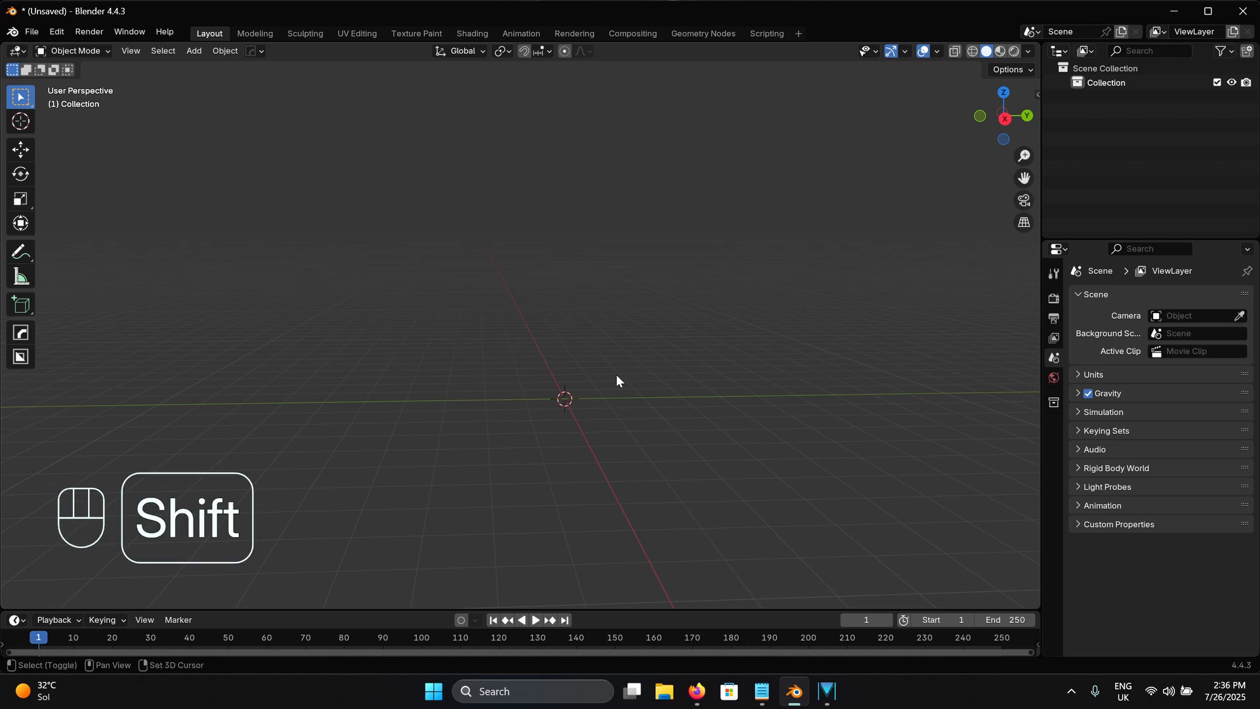
key(shift+a)
mouse_move(617, 375)
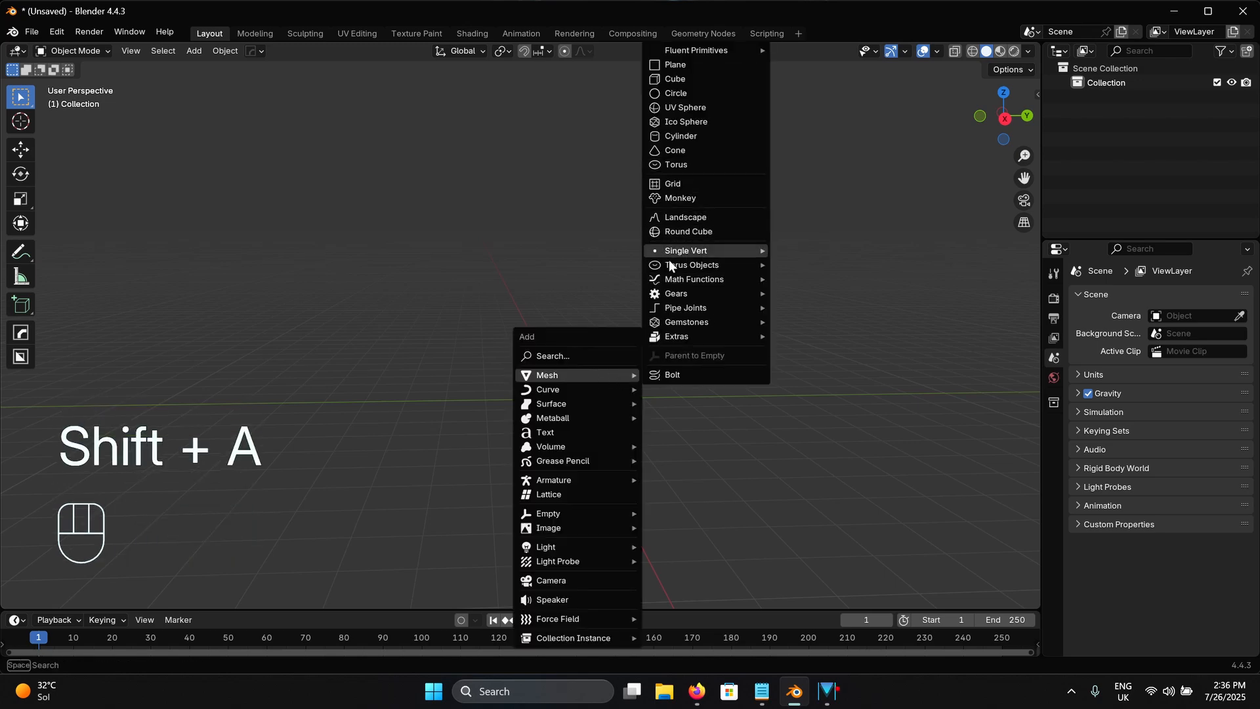
click(692, 138)
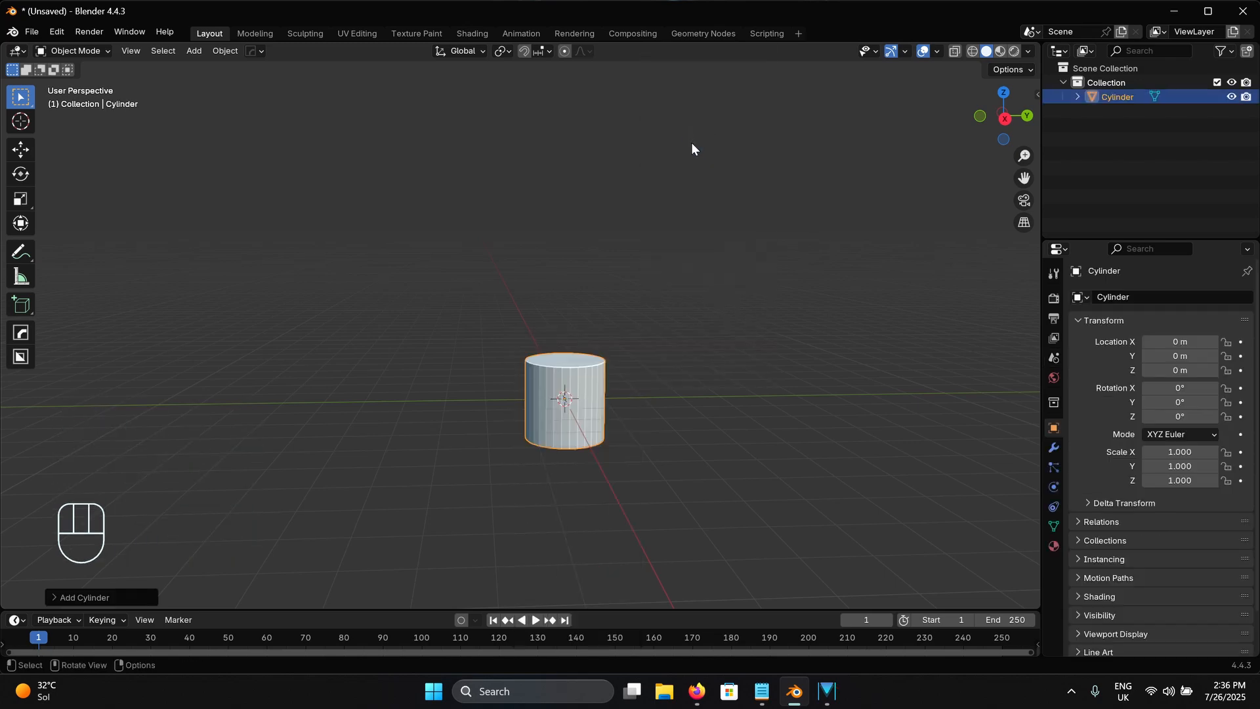
In the right orthographic view, move the cylinder up along the Z axis to about 4 m
click(1003, 115)
shift+middle_drag(695, 303, 698, 382)
key(g)
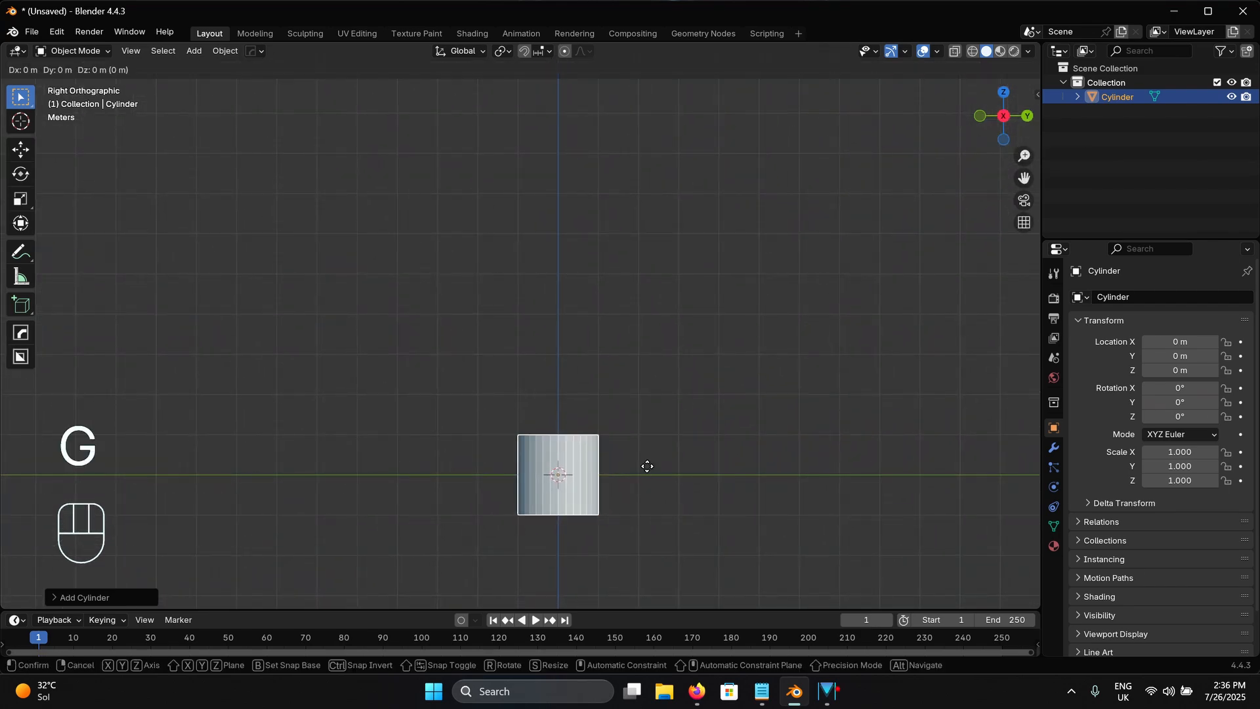
key(z)
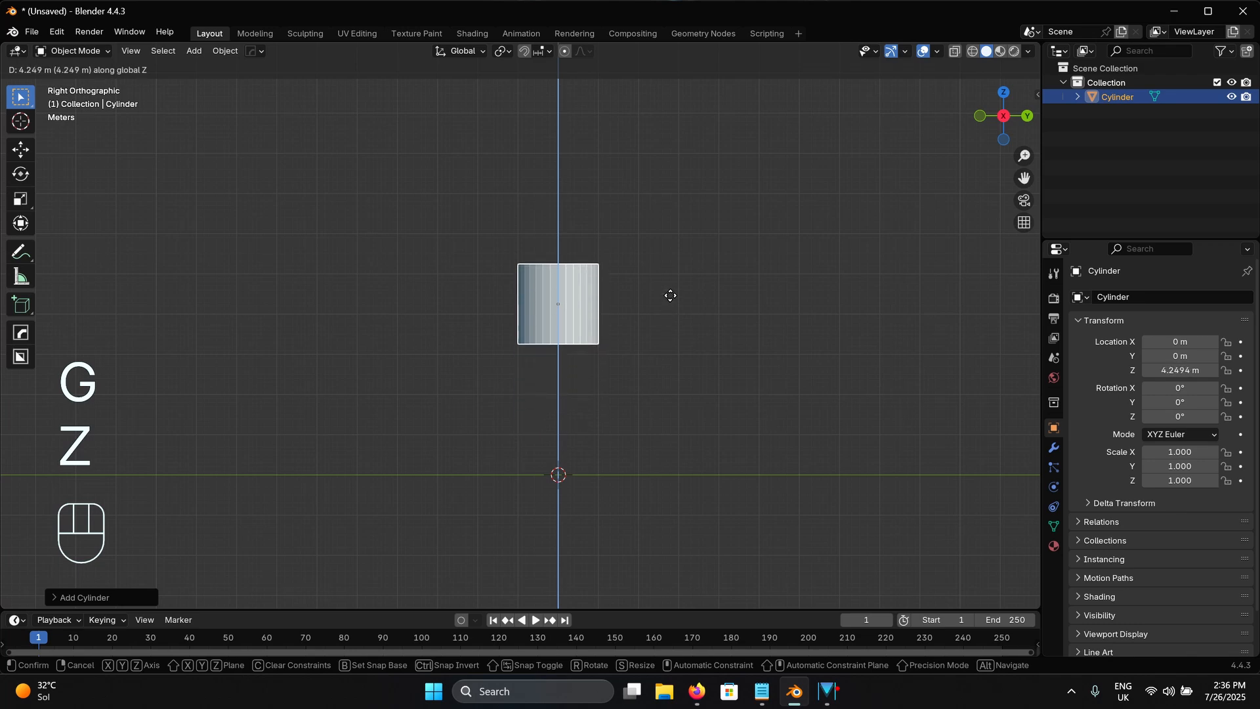
click(671, 307)
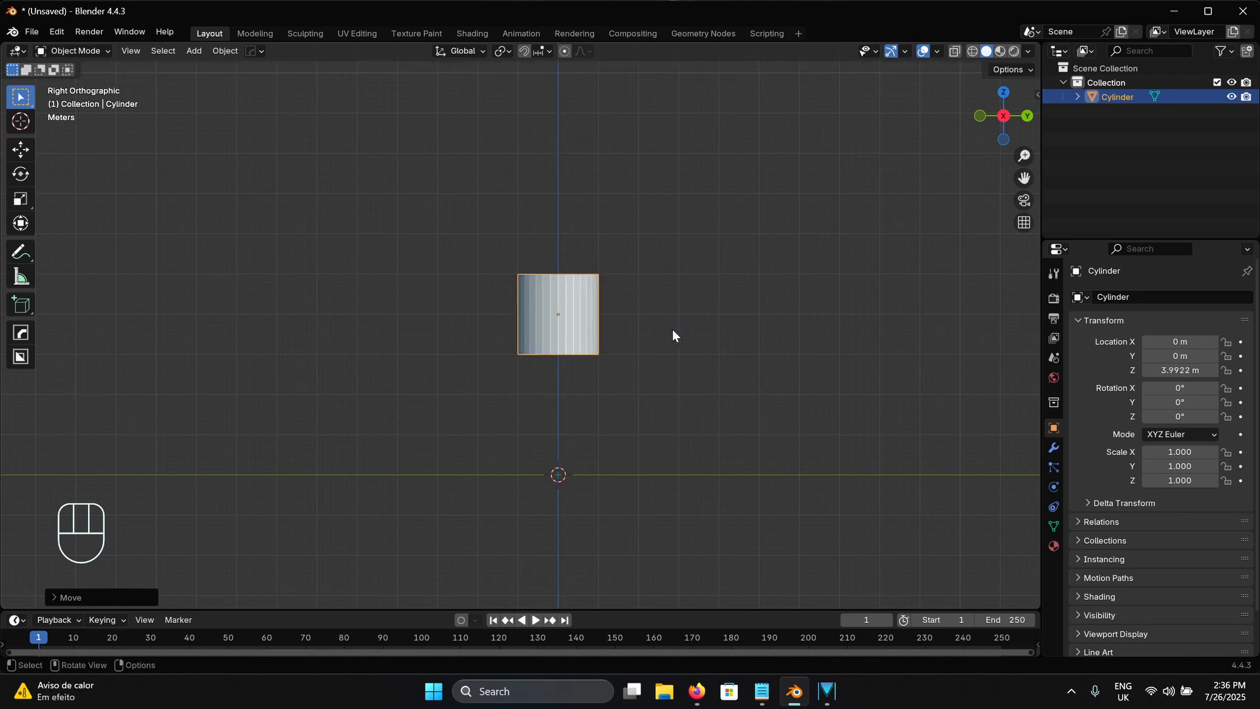
Stretch the cylinder along the Z axis only, to a Z scale of about 3.04
key(s)
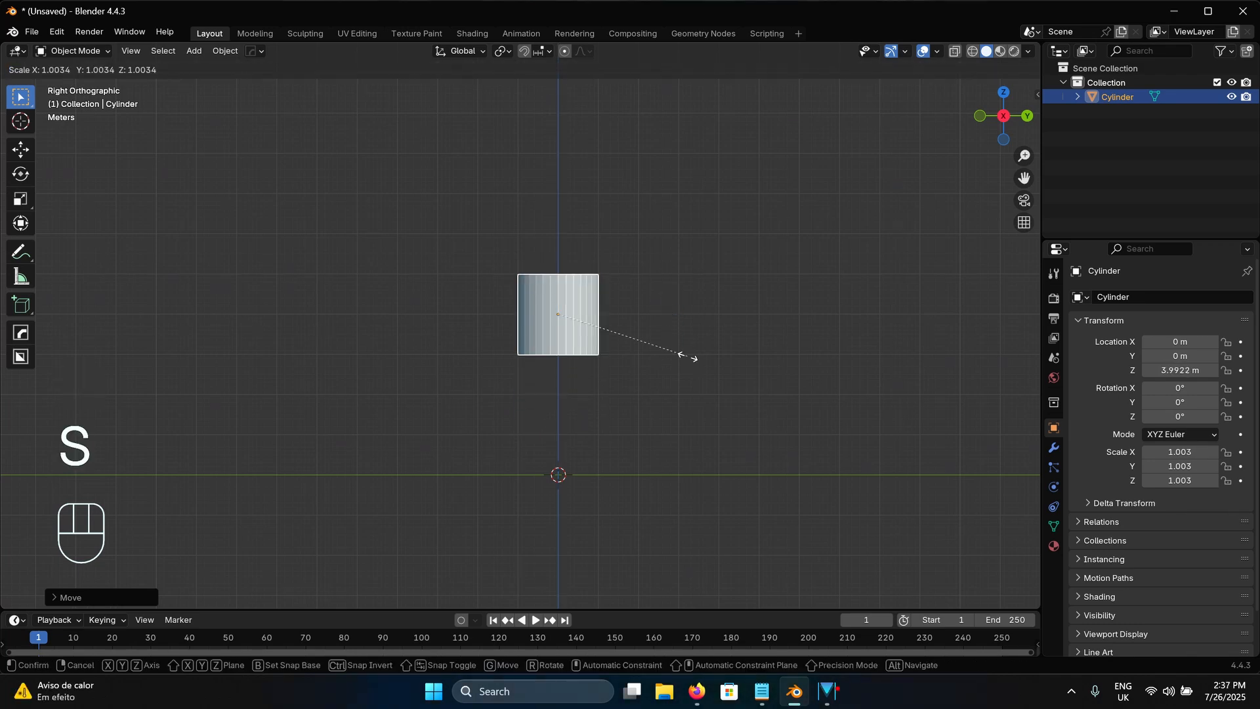
key(z)
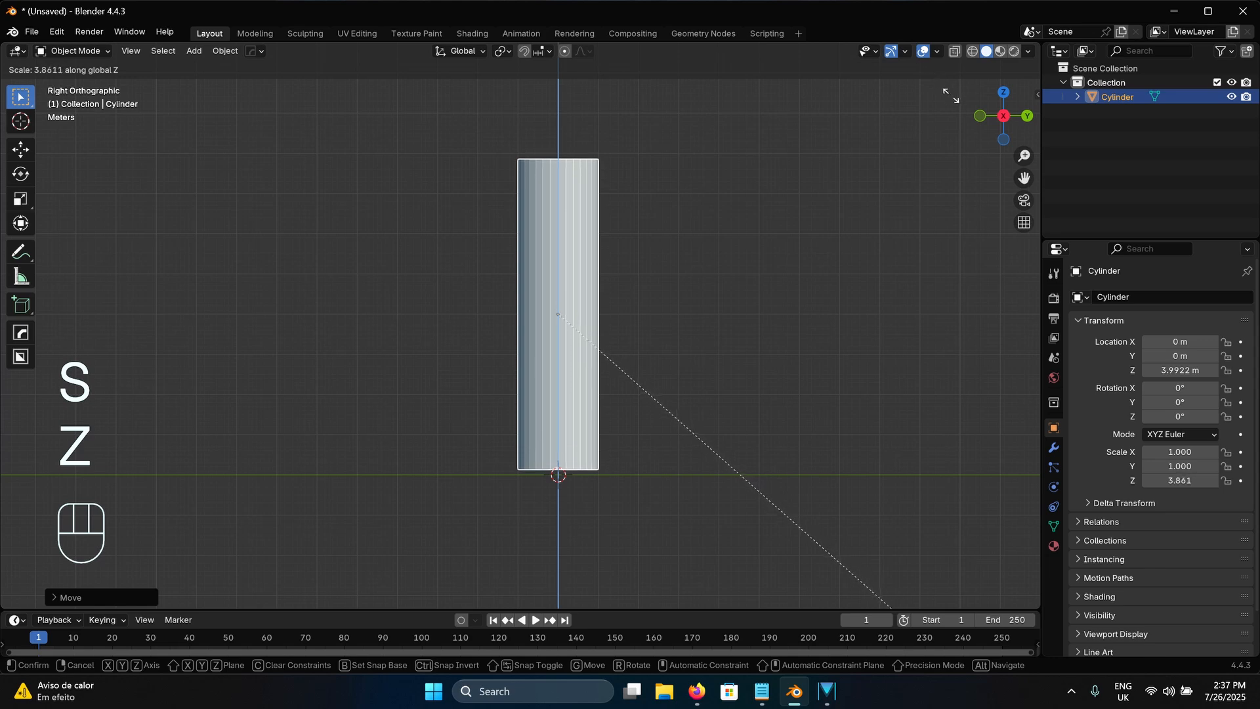
click(854, 607)
shift+middle_drag(616, 281, 628, 322)
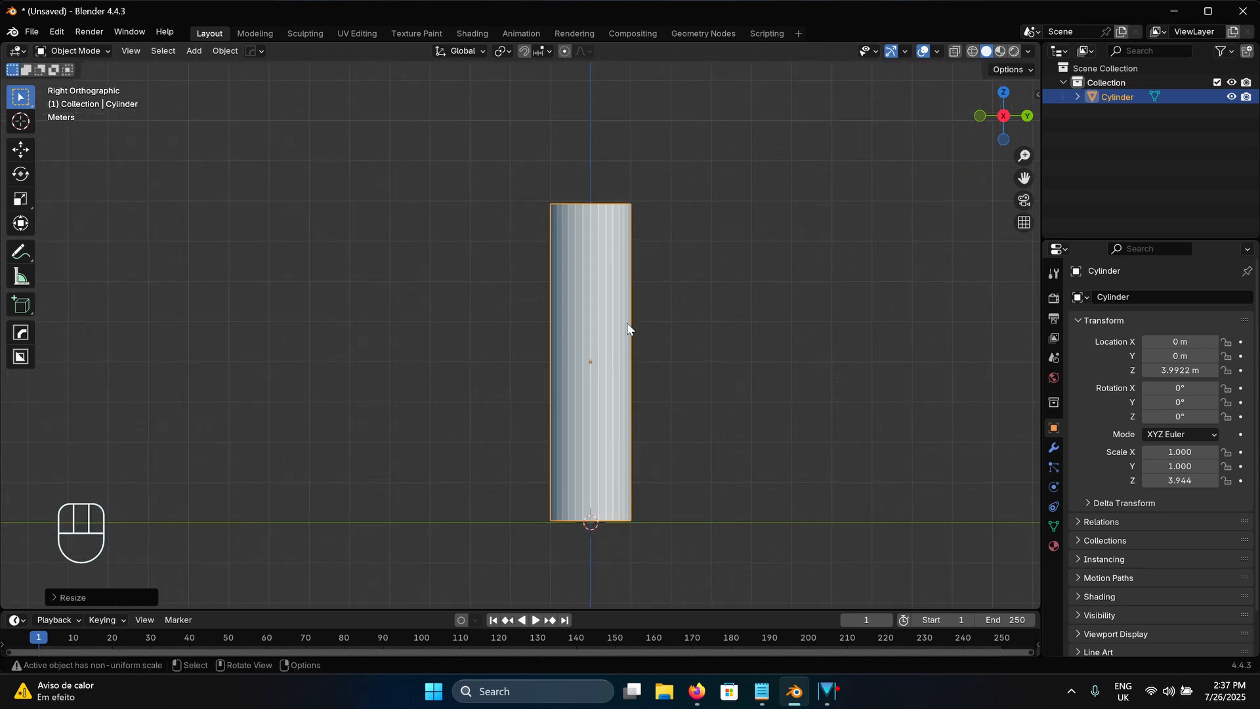
shift+middle_drag(680, 369, 665, 341)
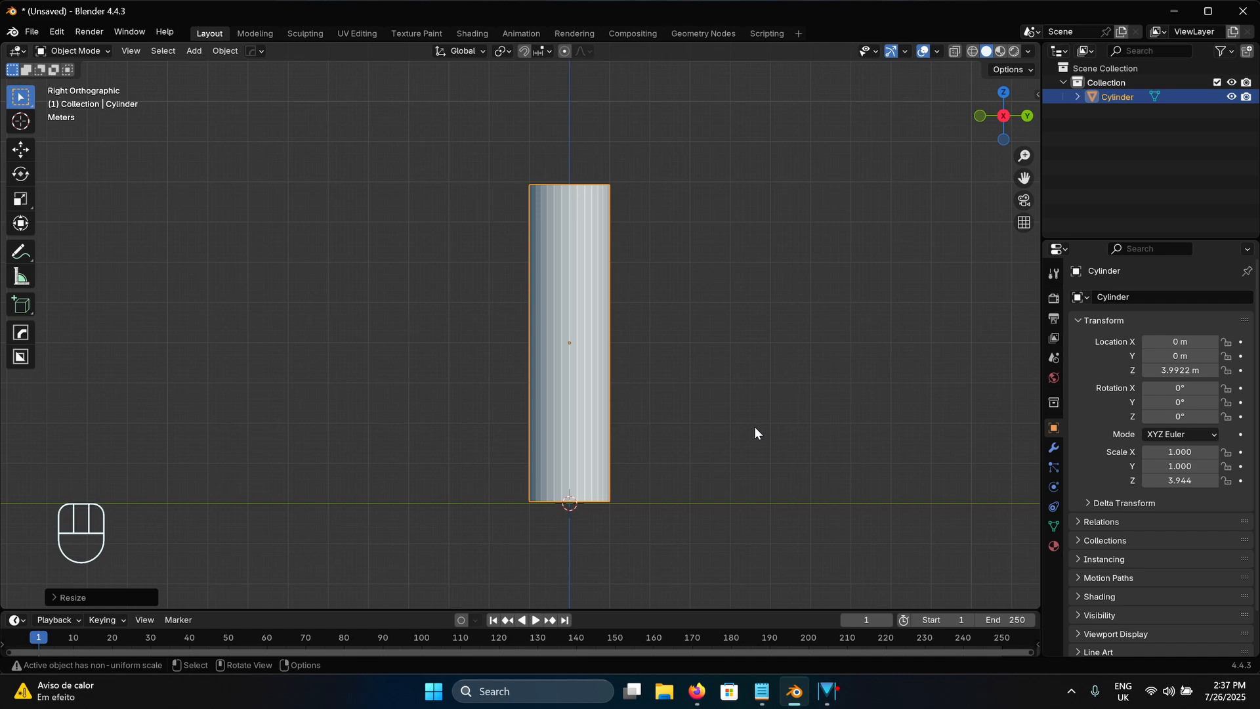
key(s)
key(z)
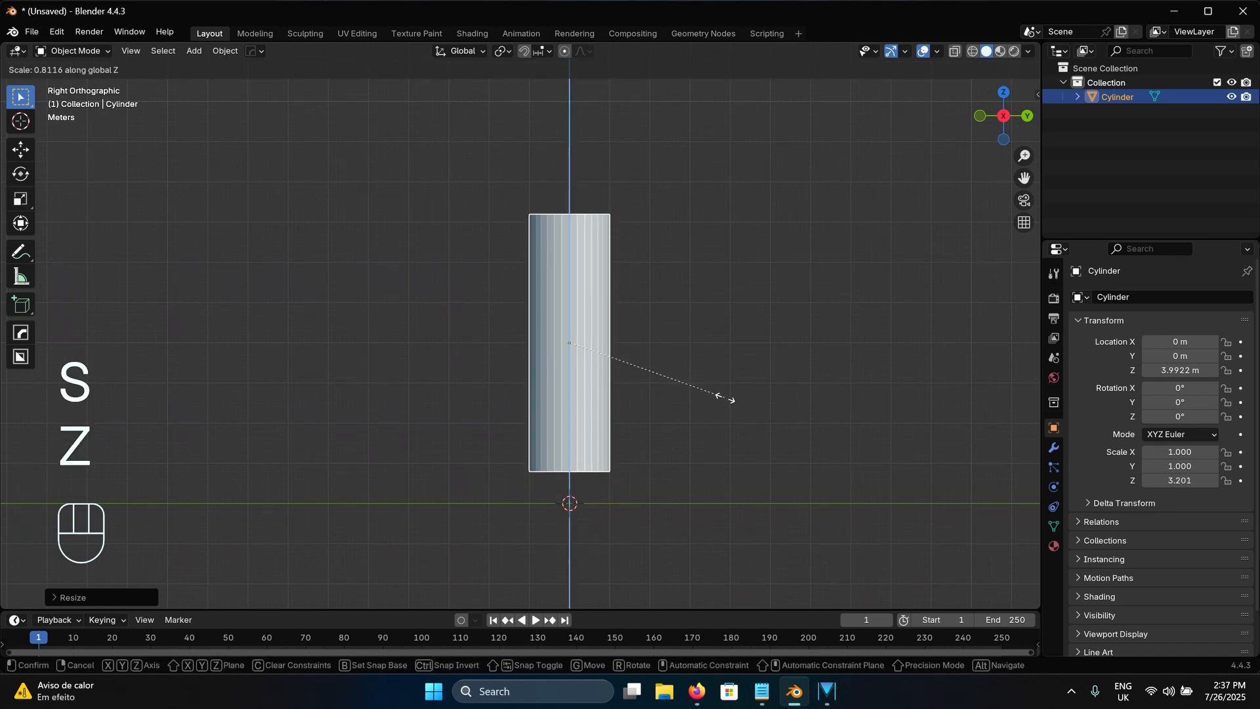
click(719, 394)
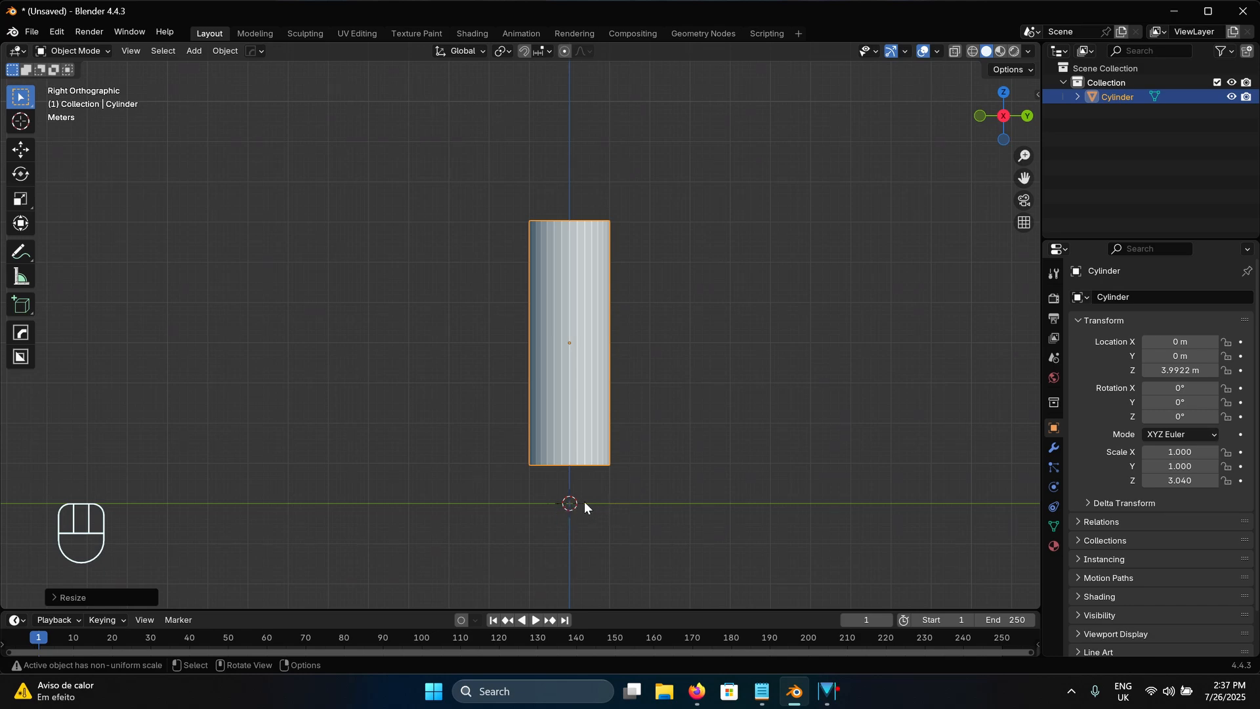
Lower the cylinder along Z to about 3.04 m so that its base rests on the ground line
key(g)
key(z)
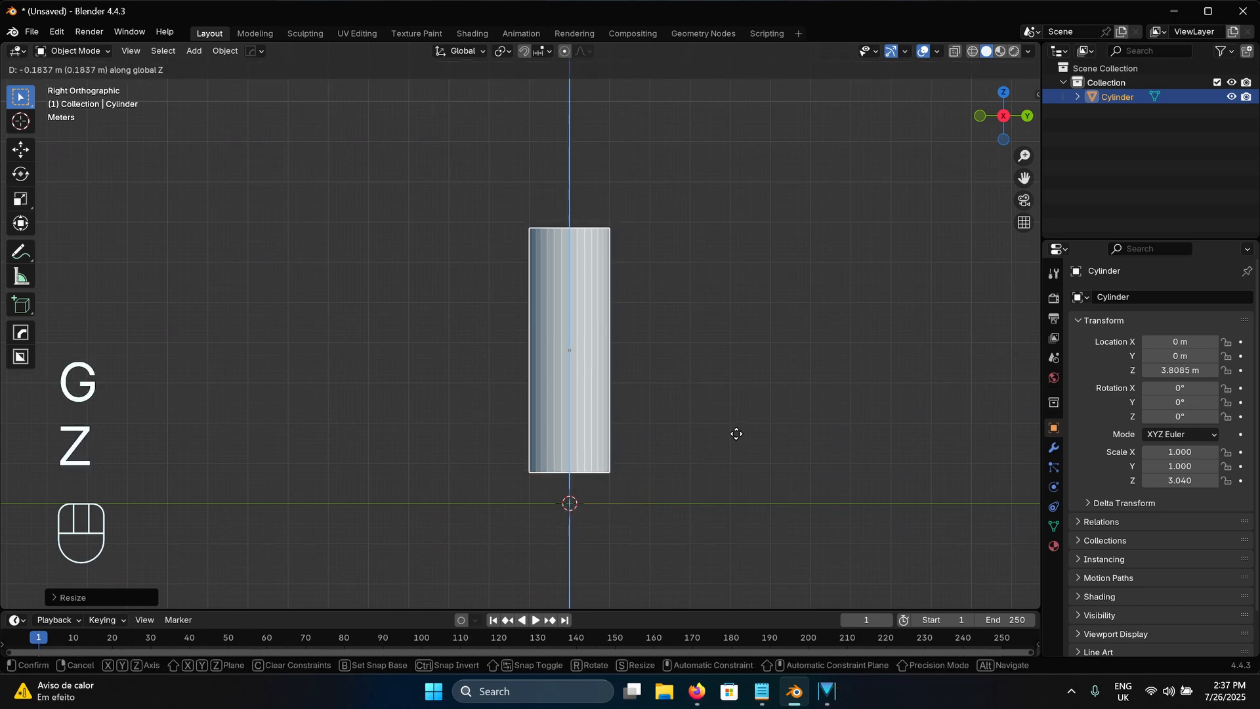
click(745, 462)
Apply the scale of the stretched cylinder
shift+middle_drag(631, 400, 660, 372)
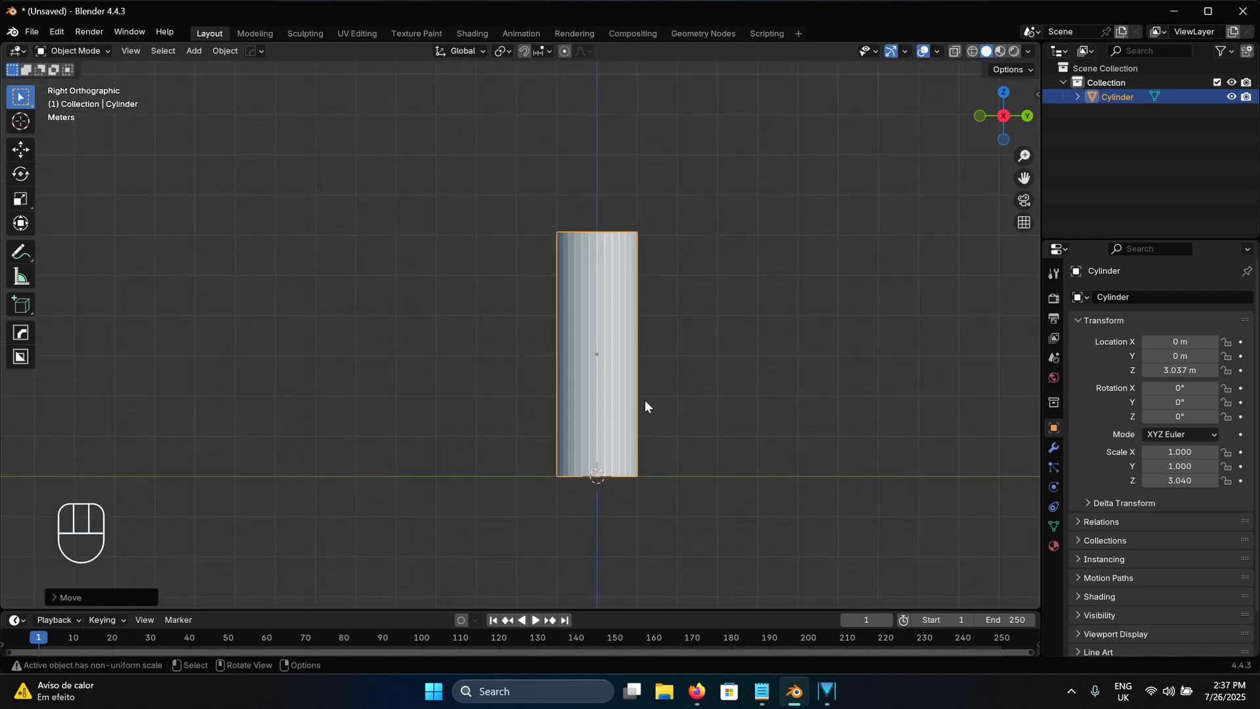
middle_drag(661, 290, 619, 283)
scroll(634, 348, up, 3)
mouse_move(619, 283)
middle_down()
mouse_move(620, 297)
mouse_move(613, 287)
middle_up()
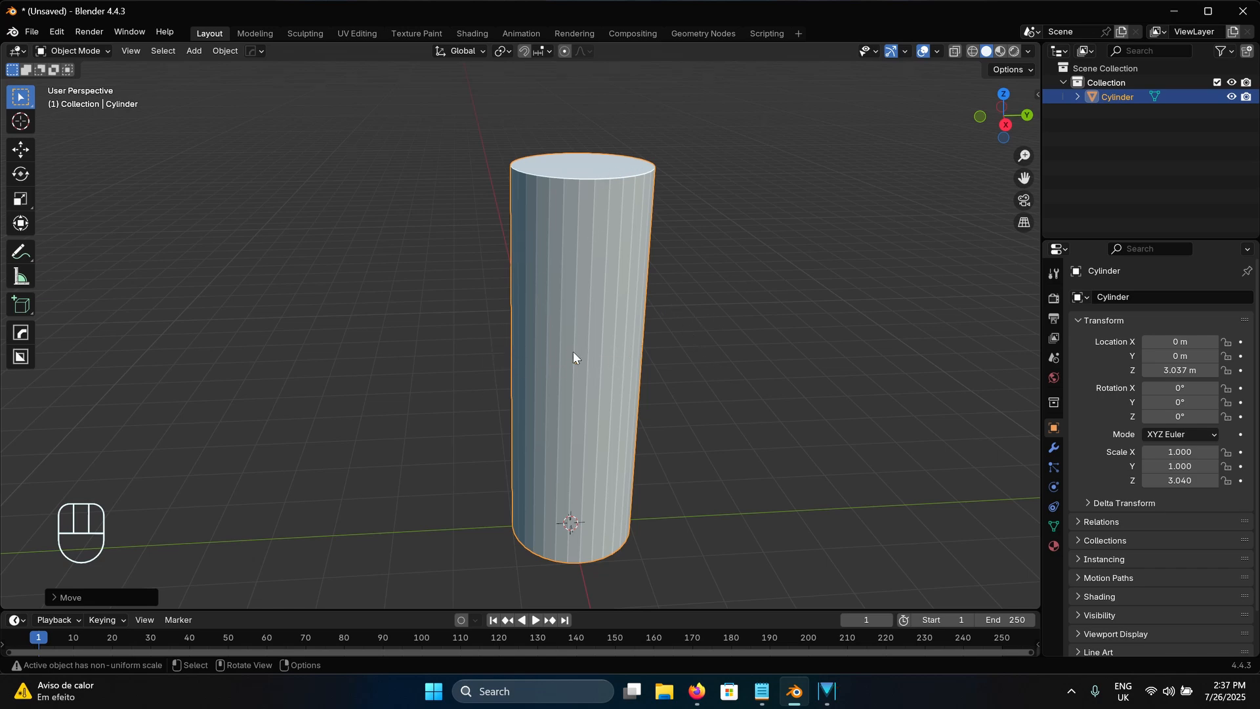
middle_drag(596, 345, 555, 391)
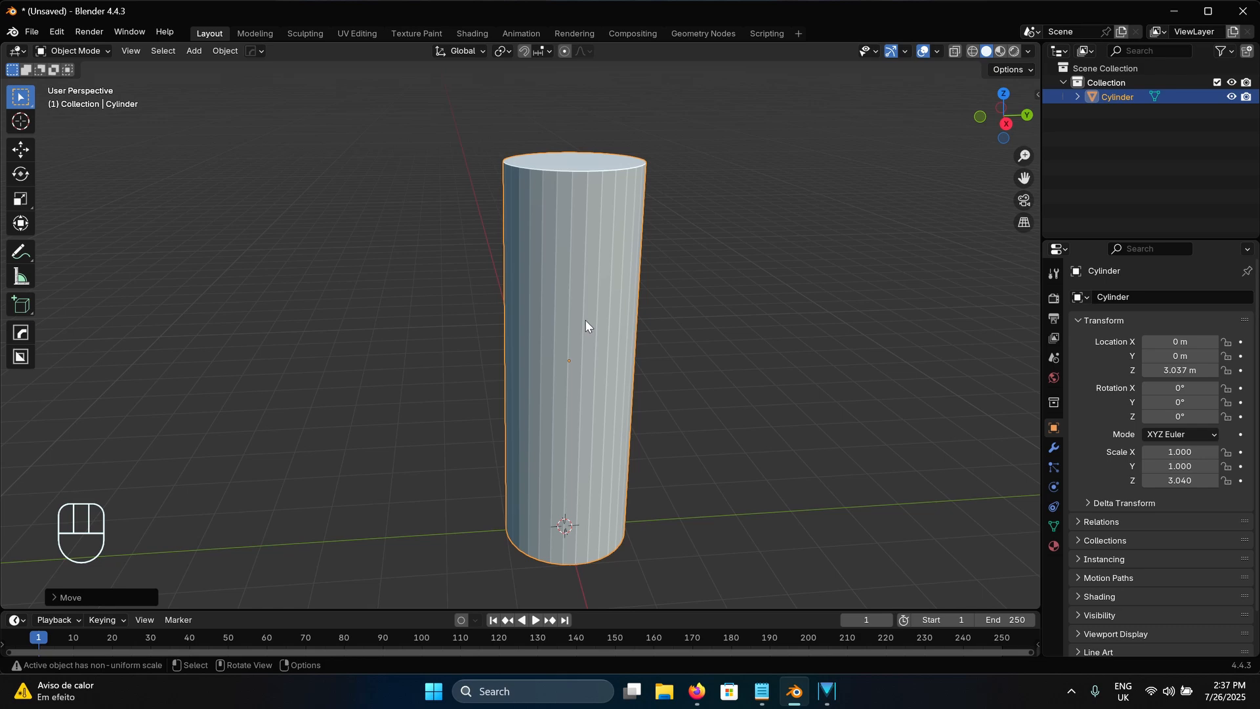
key(ctrl+a)
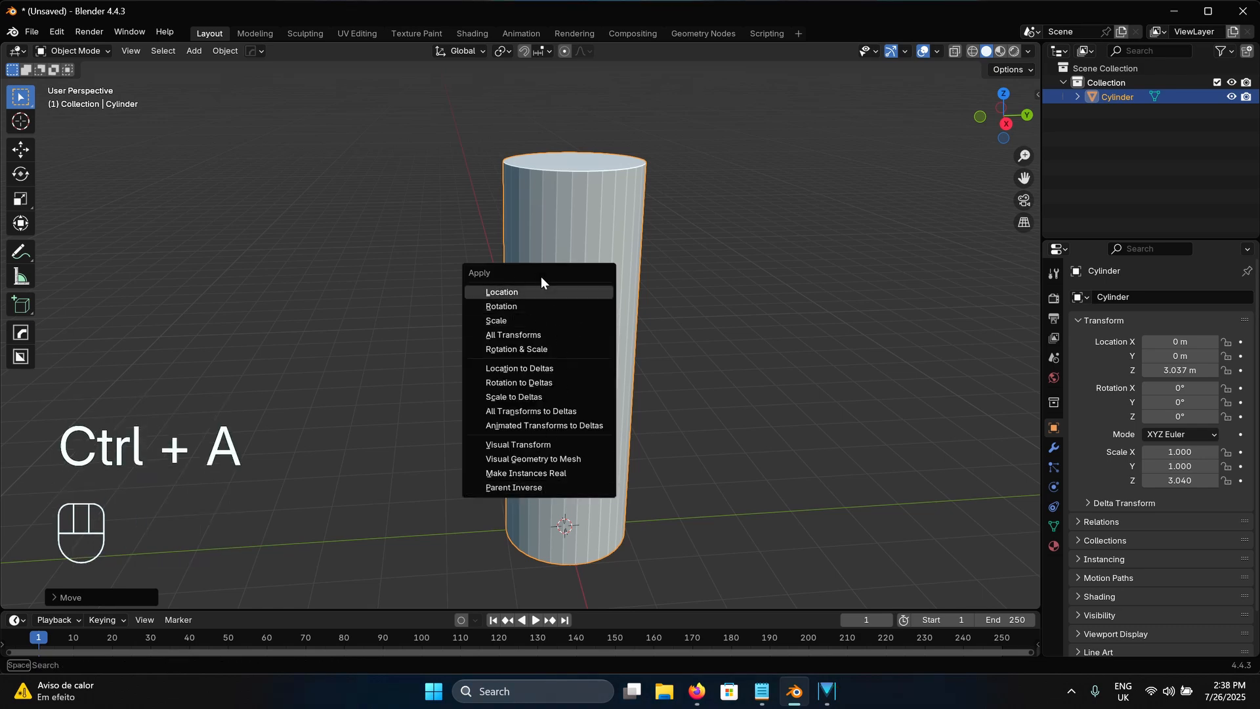
click(508, 320)
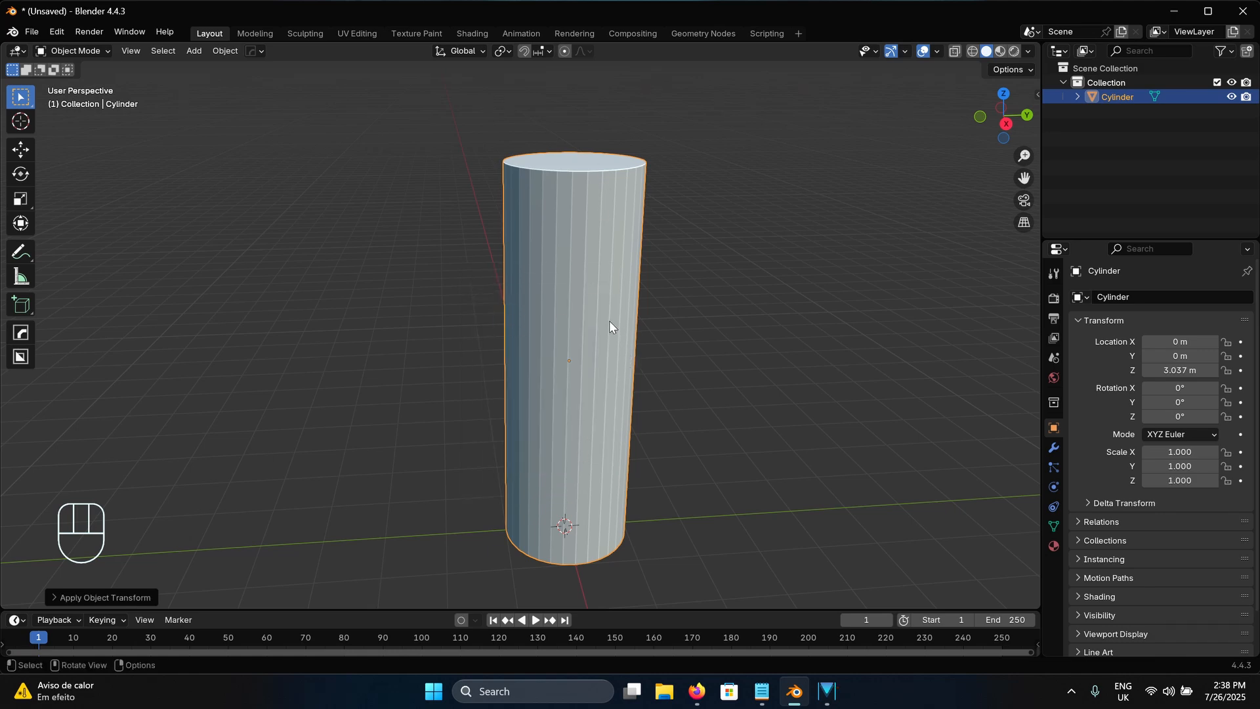
Switch the cylinder into Edit Mode and back to Object Mode
click(92, 51)
click(79, 80)
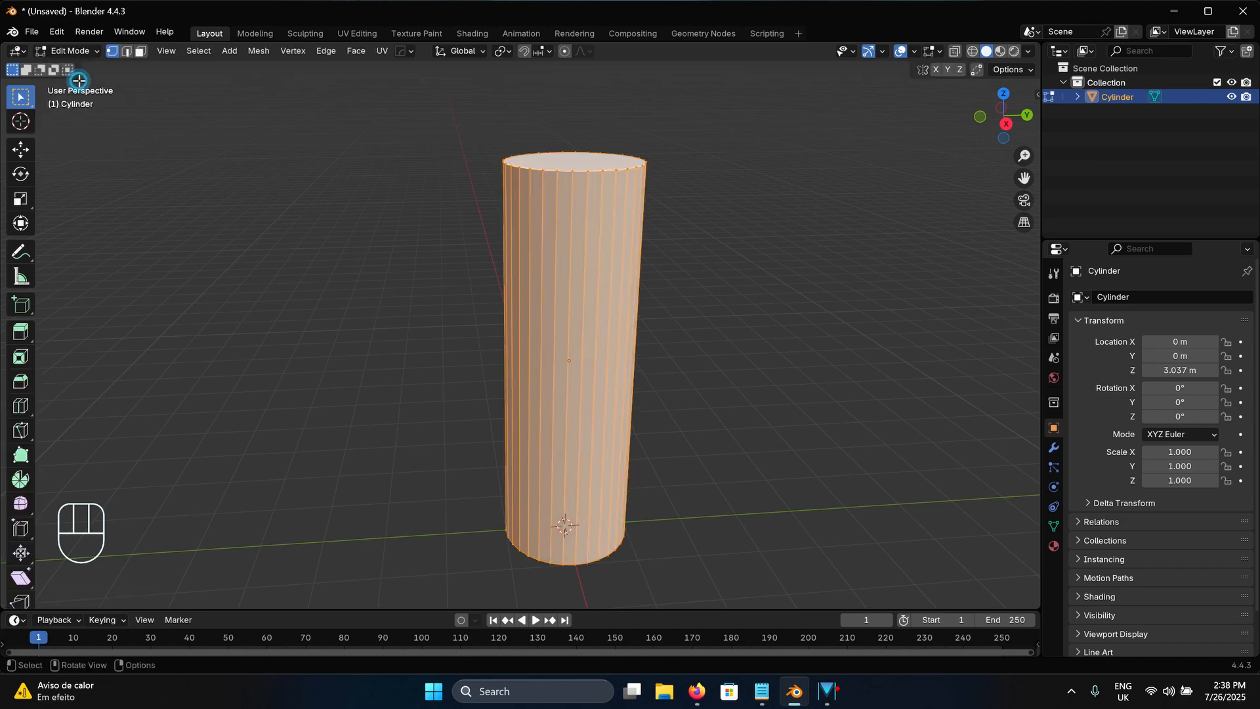
click(86, 47)
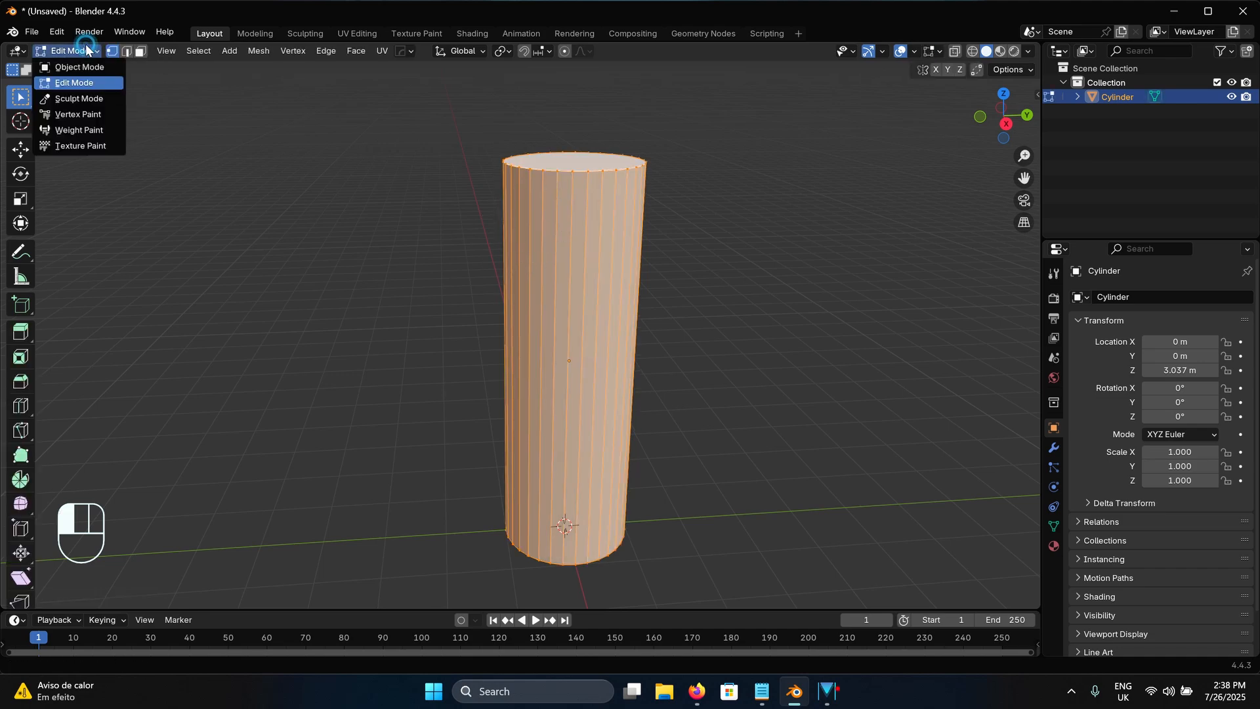
click(85, 66)
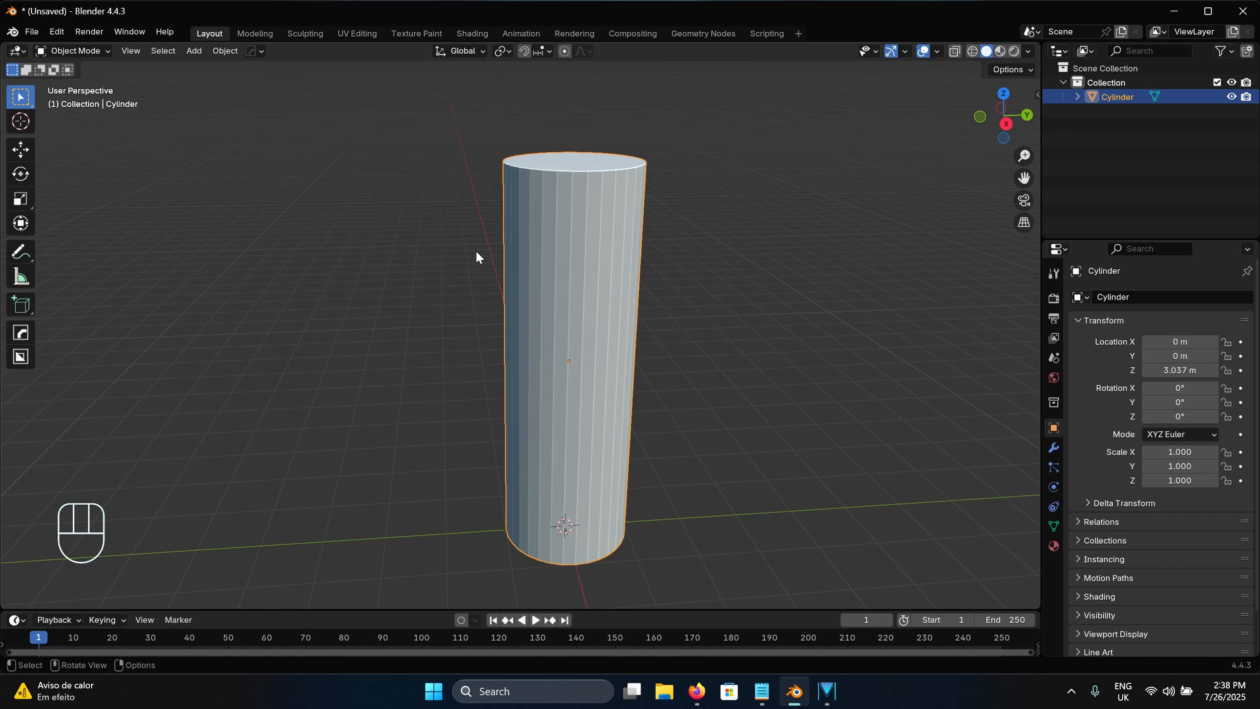
Enter Edit Mode on the cylinder and deselect all of its geometry
click(105, 48)
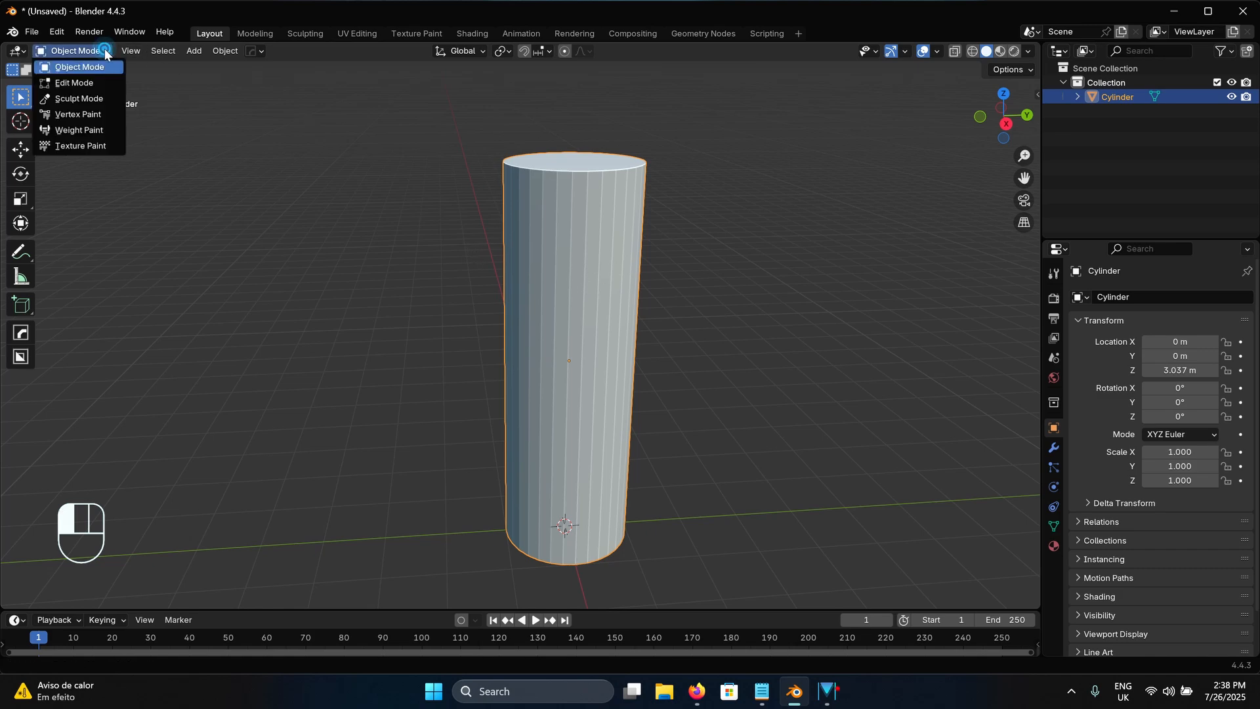
click(90, 83)
click(472, 233)
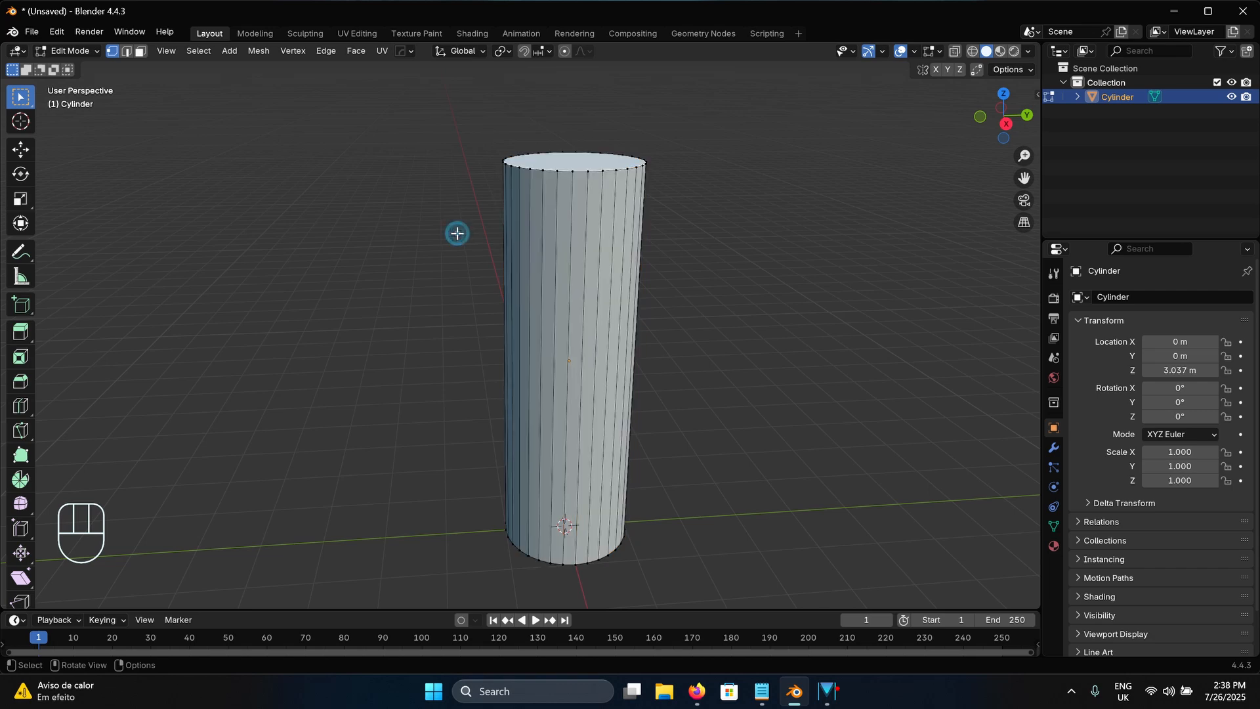
key(Tab)
key(Tab)
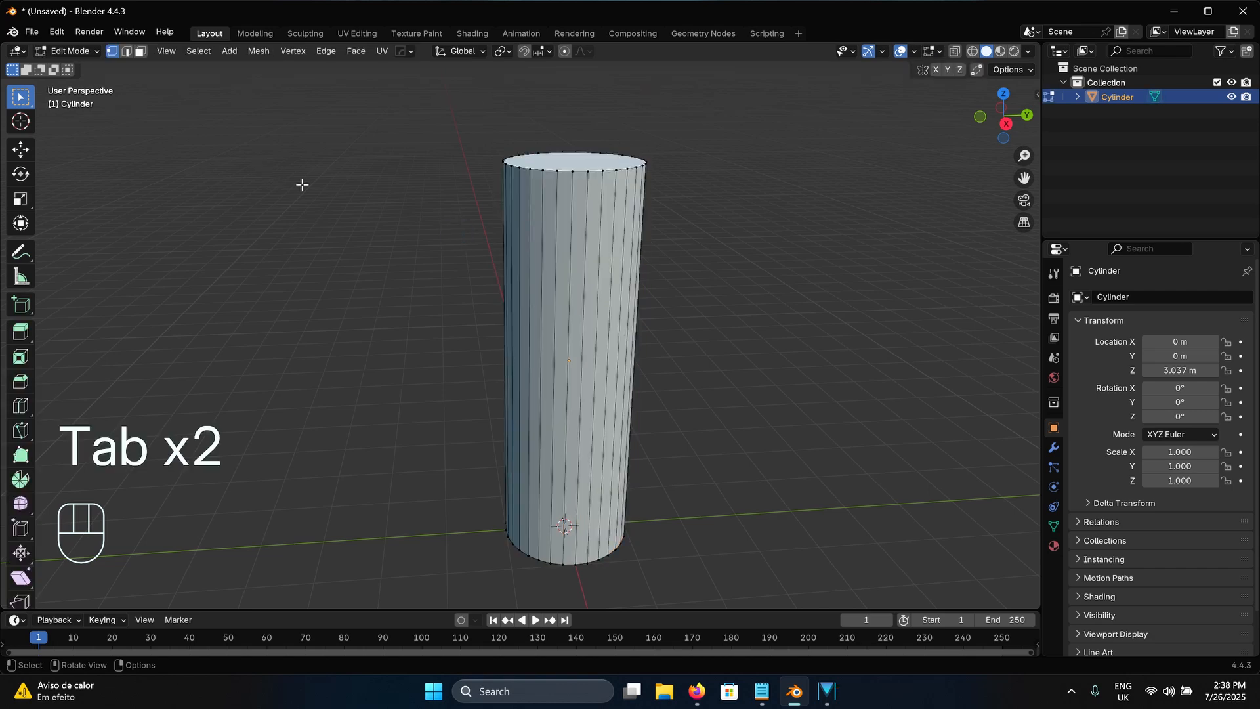
Activate edge selection and show the whole cylinder in the right orthographic view
click(129, 54)
key(2)
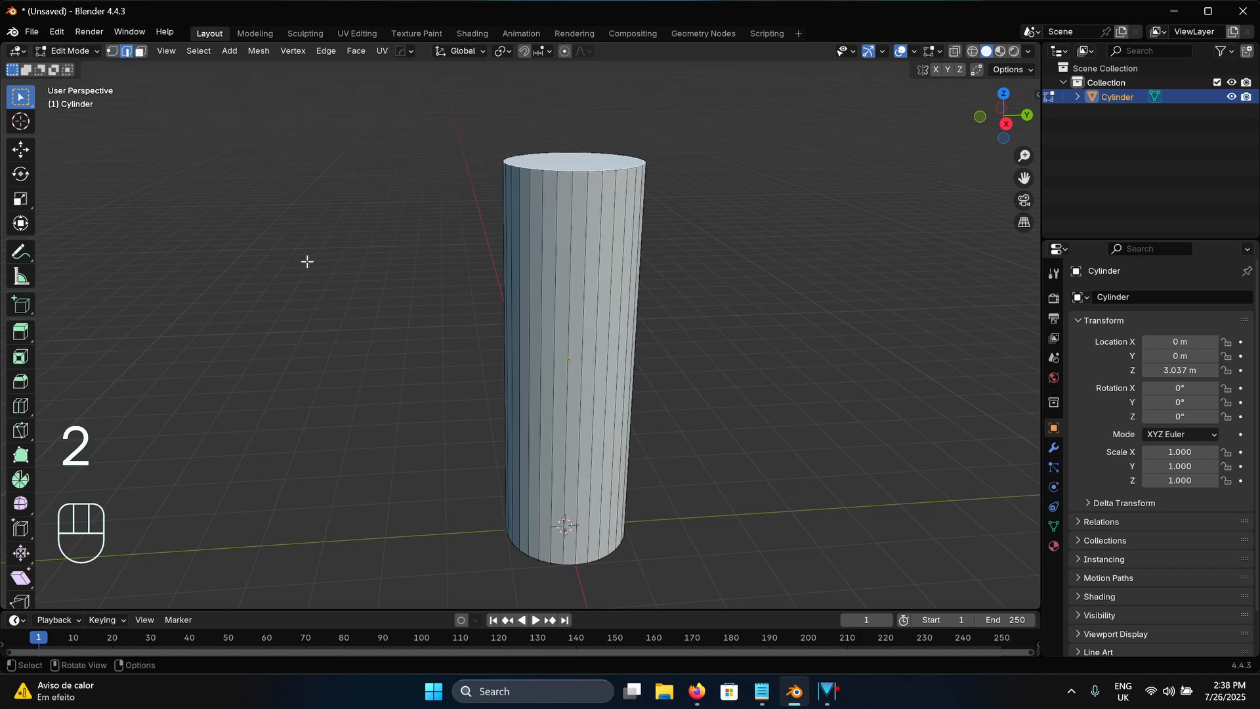
click(1007, 123)
shift+middle_drag(709, 407, 695, 346)
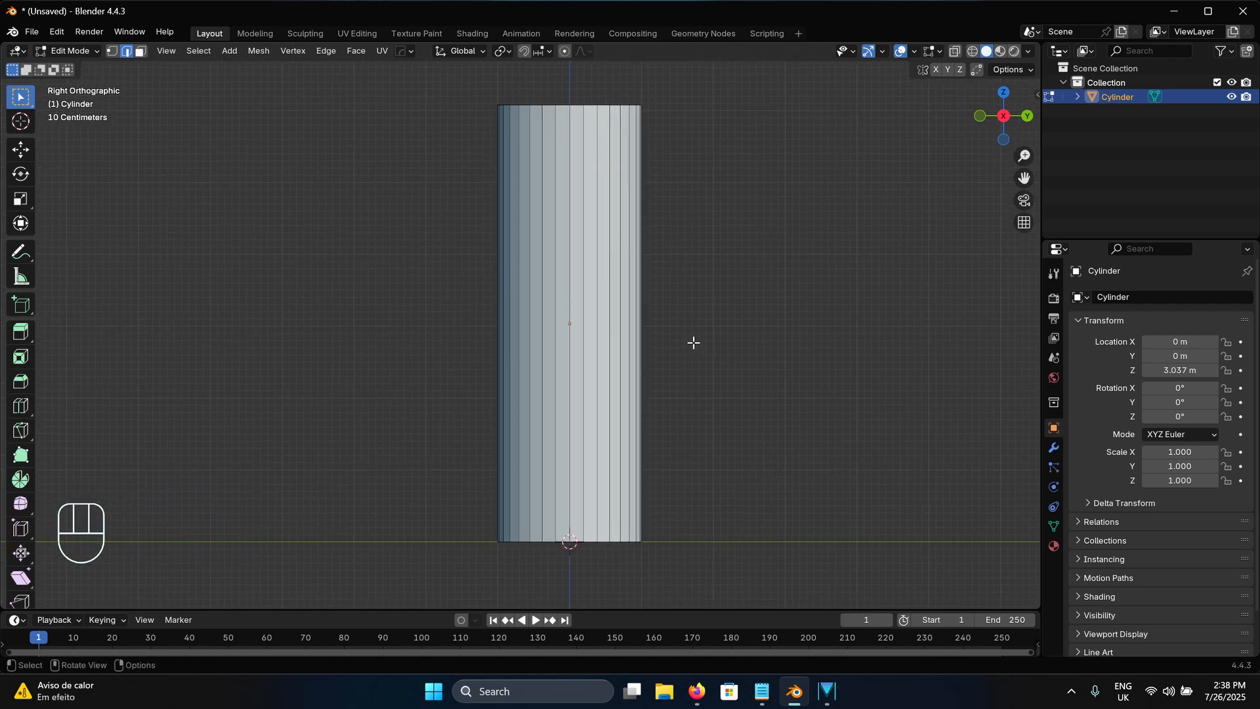
click(21, 411)
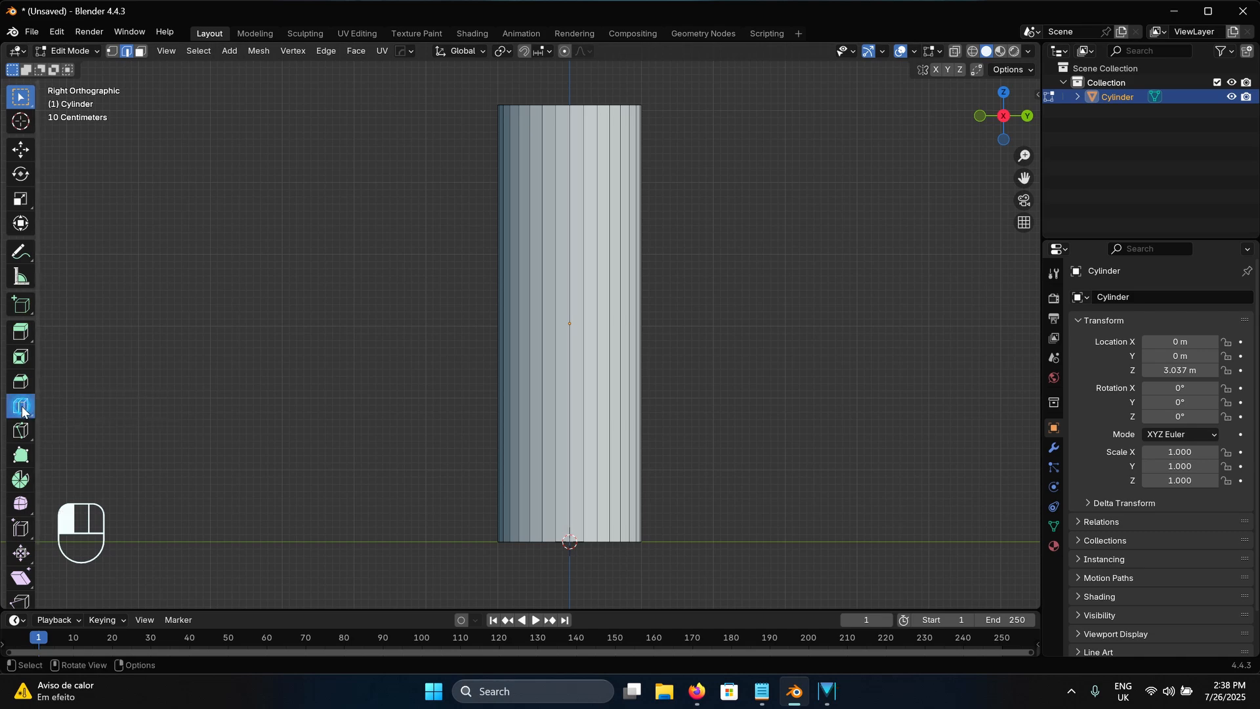
click(528, 355)
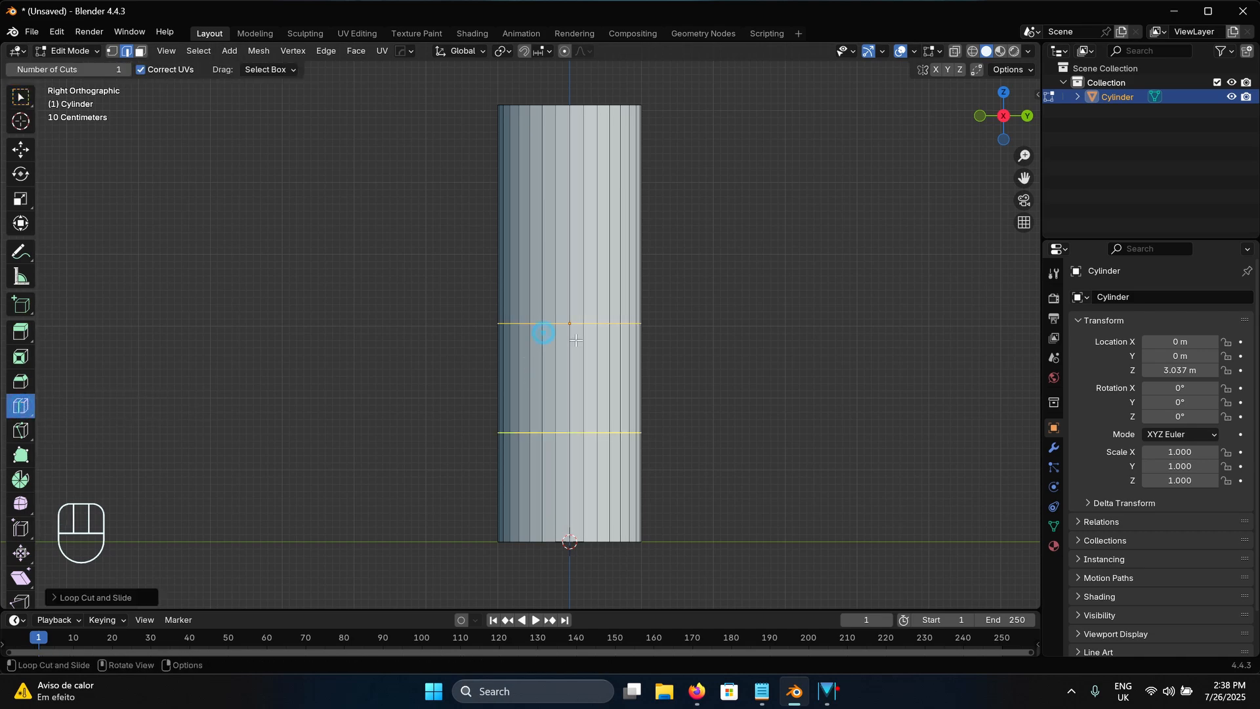
click(578, 254)
click(581, 407)
key(ctrl+z)
key(ctrl+z)
key(ctrl+z)
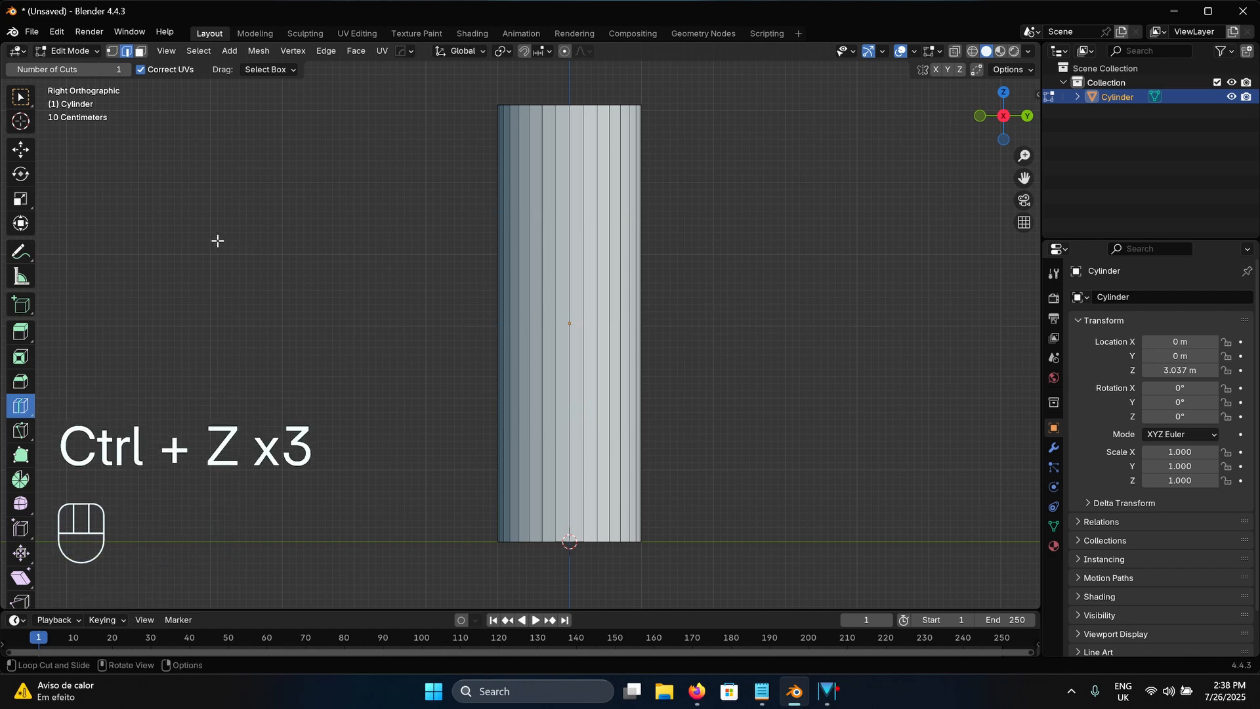
click(20, 96)
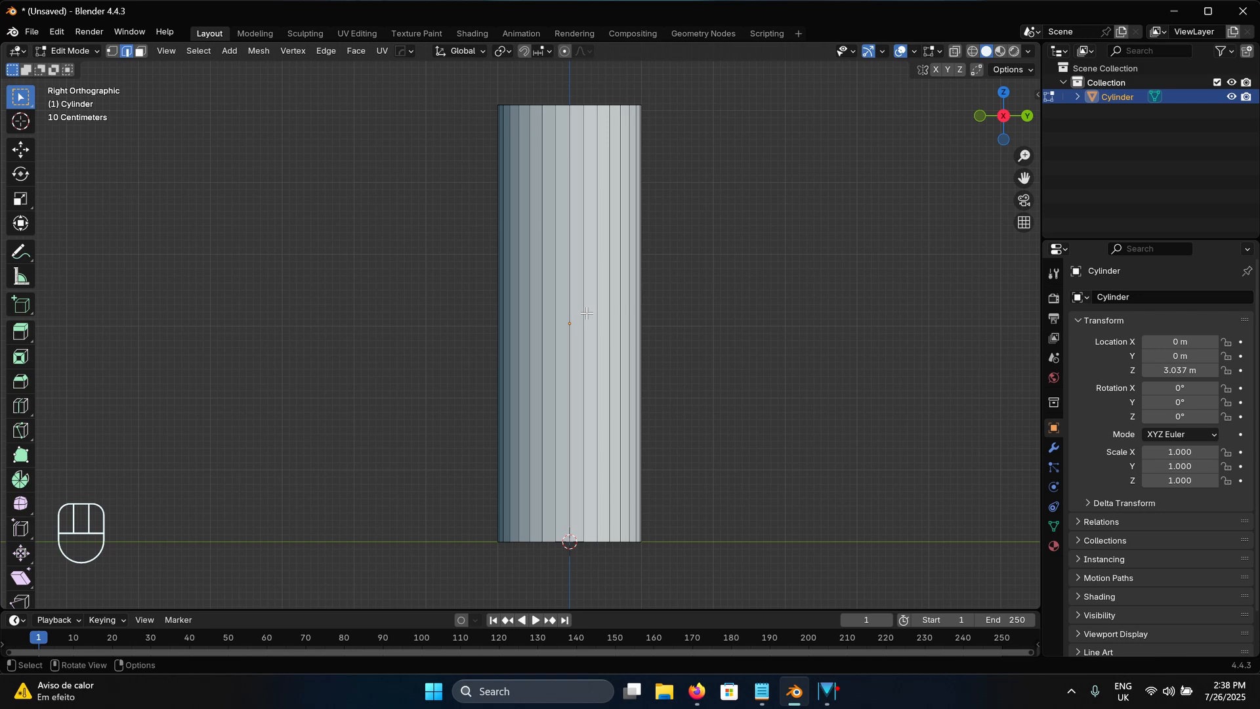
Add one horizontal loop cut at the cylinder's mid-height and scale that loop outward to about 3 times its width
key(ctrl+r)
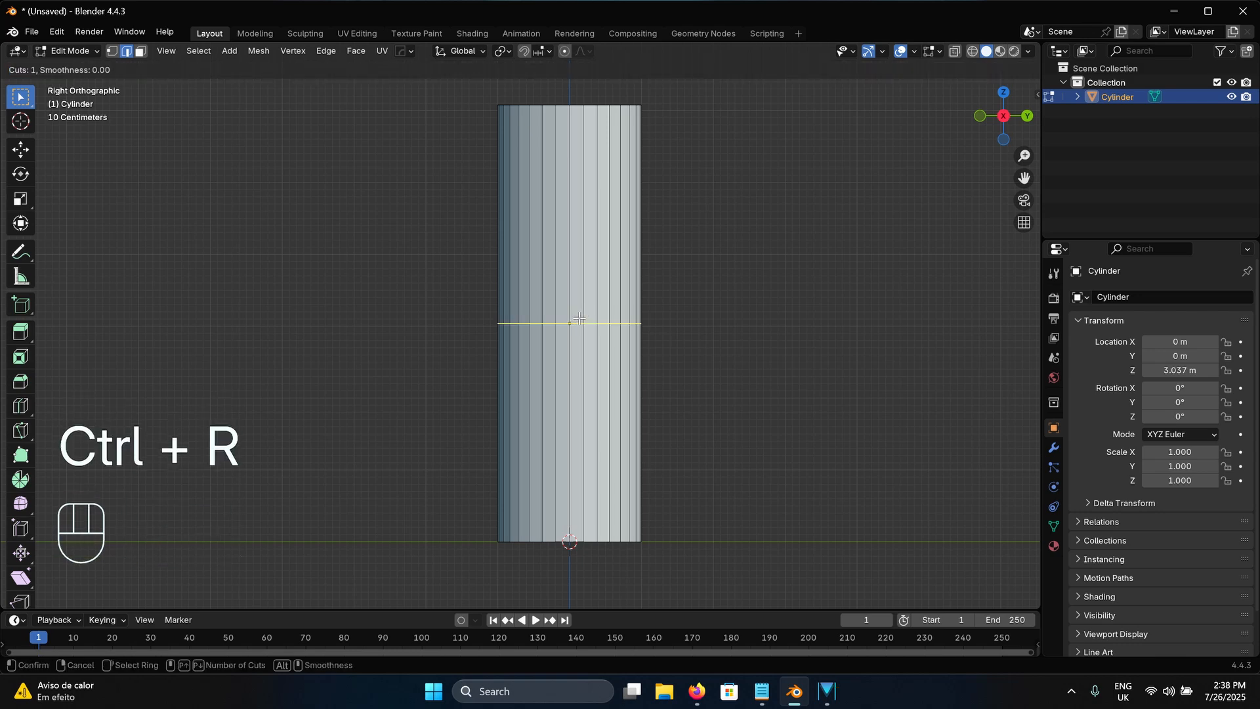
click(580, 318)
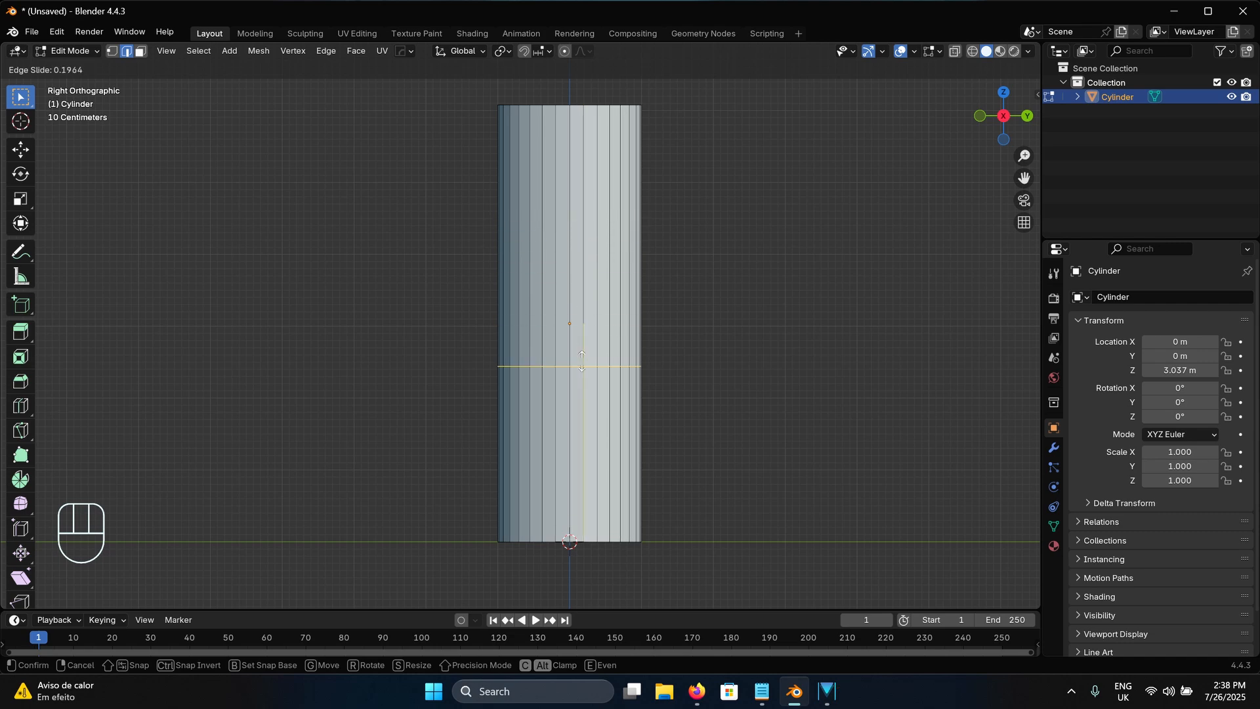
click(603, 314)
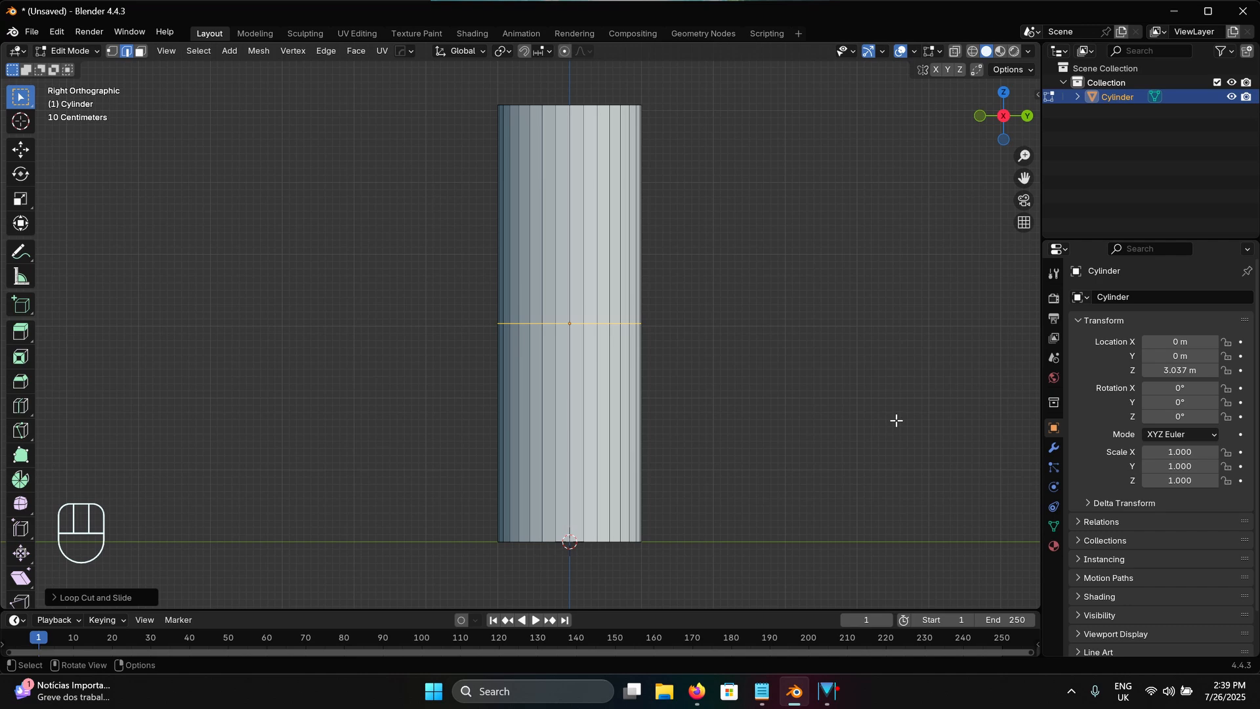
key(s)
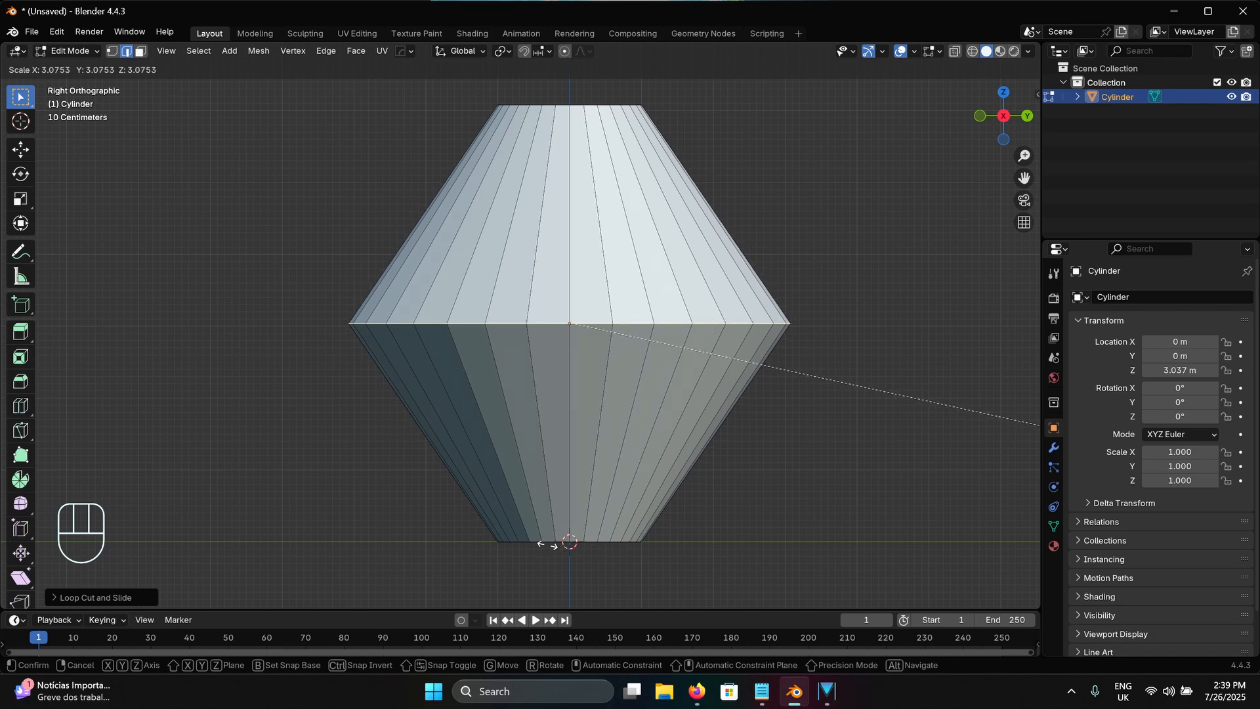
click(489, 524)
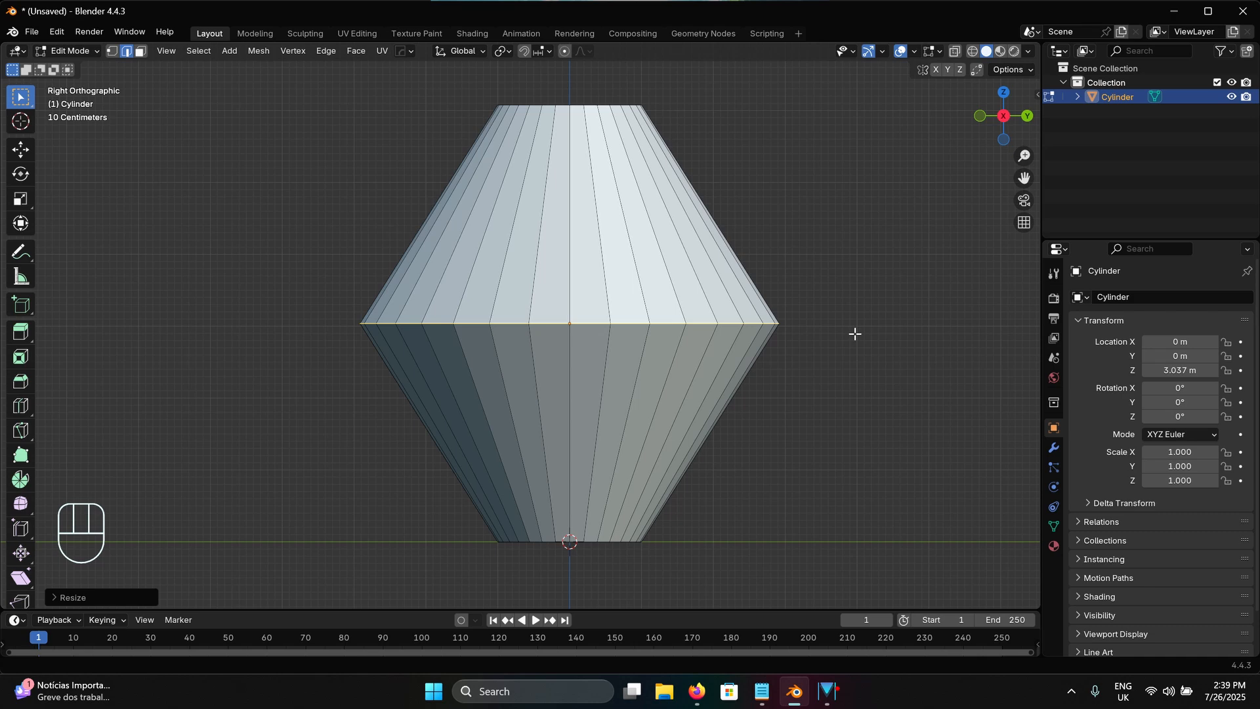
Bevel the widened middle edge loop with 9 segments and an offset of about 3.33 m to round the body into a barrel
key(ctrl+b)
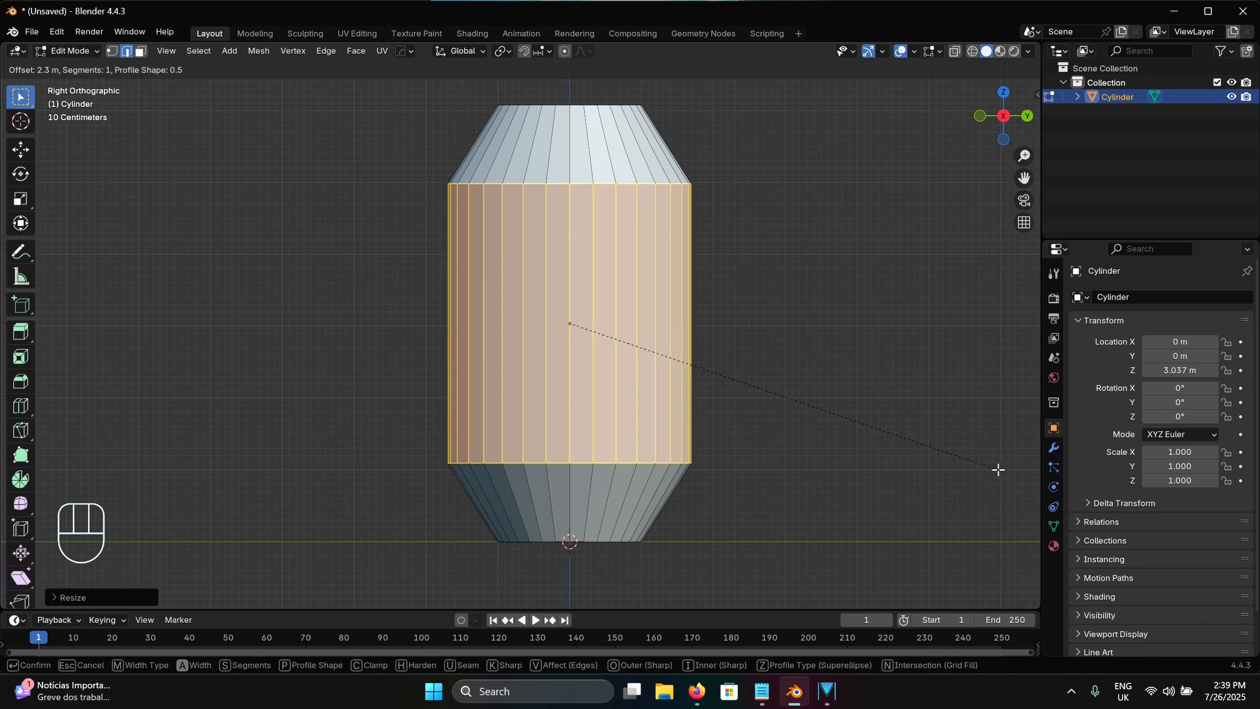
scroll(1000, 479, up, 6)
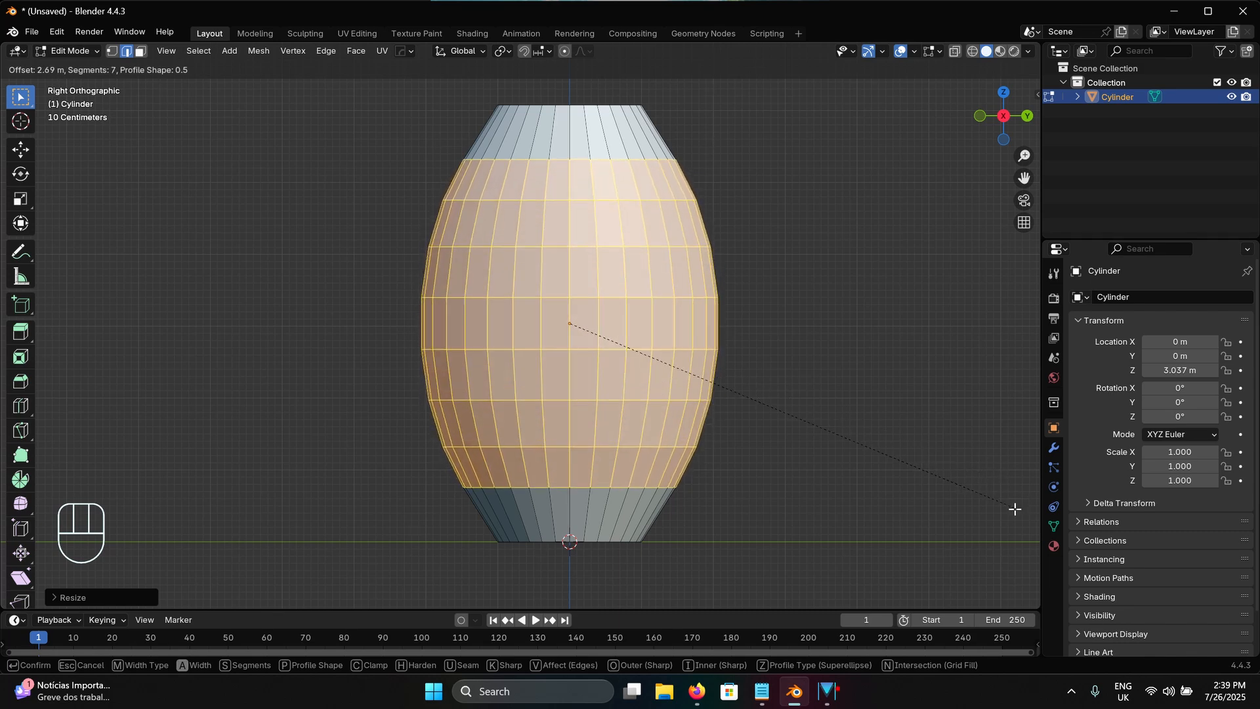
scroll(1018, 522, up, 2)
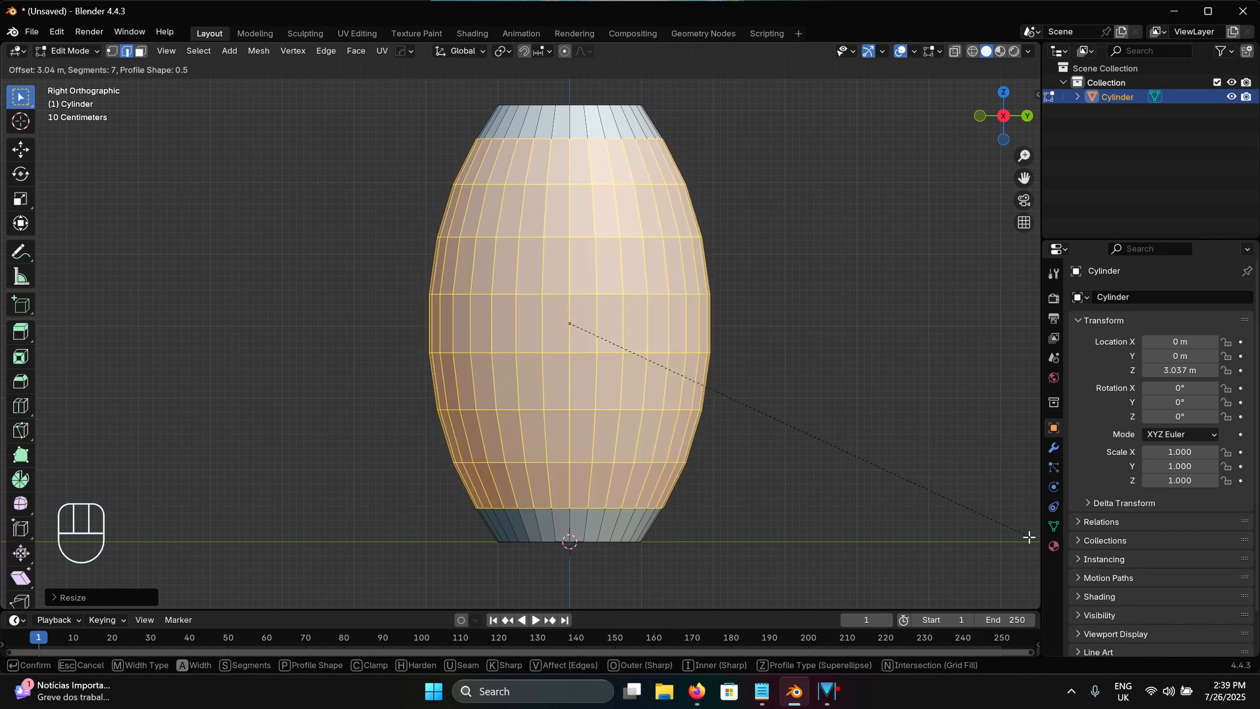
click(1036, 583)
middle_drag(651, 307, 627, 308)
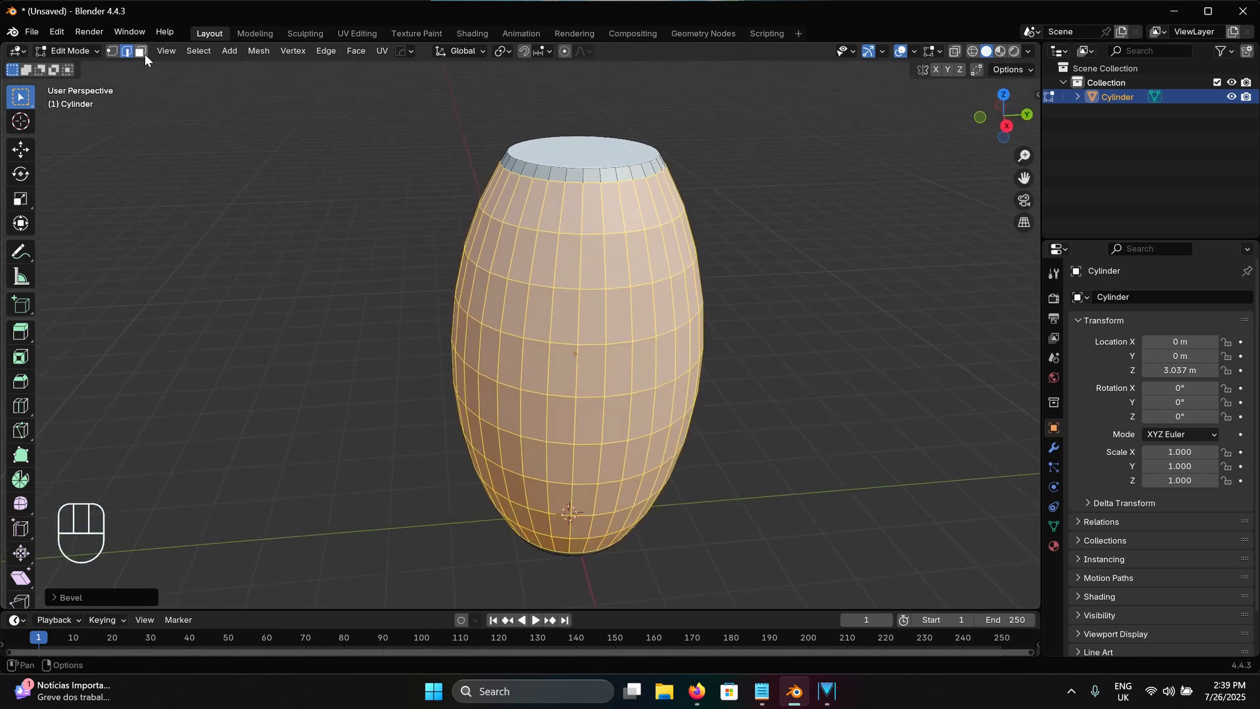
Inset the barrel's top face slightly to leave a thin rim, and extrude the inner face a short distance downward
click(143, 53)
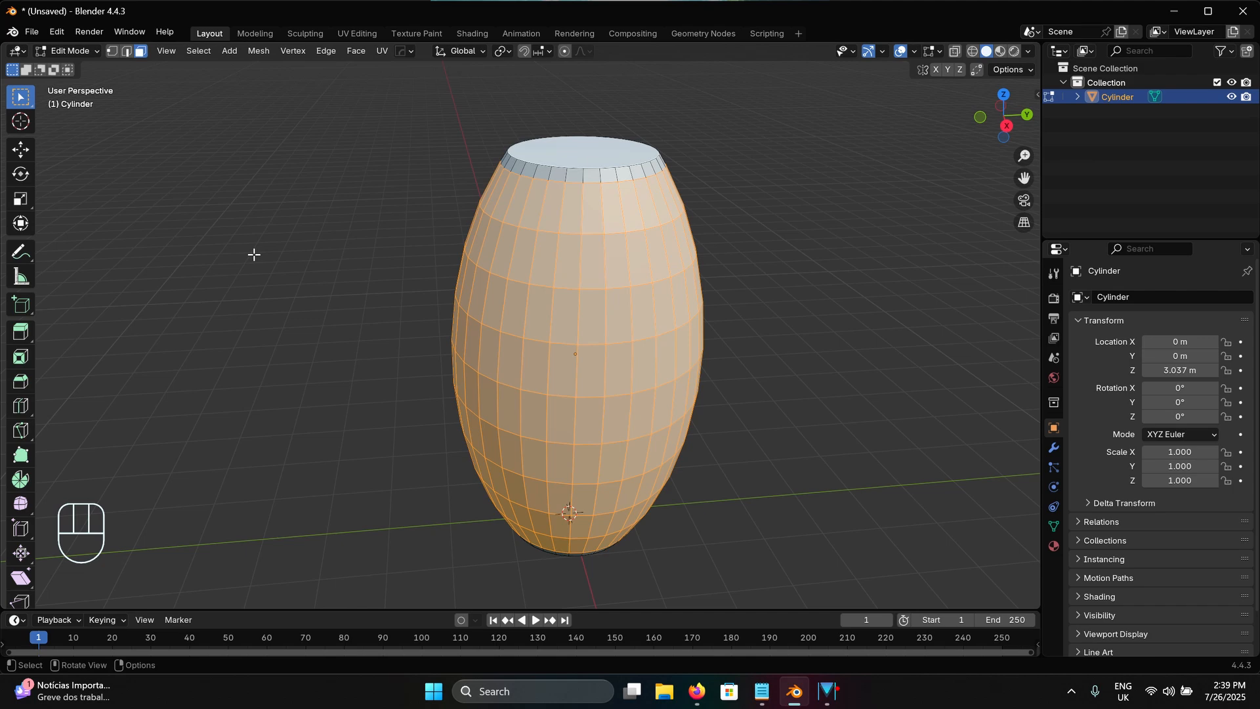
click(579, 150)
shift+middle_drag(580, 150, 603, 321)
scroll(556, 379, up, 1)
scroll(569, 281, up, 2)
middle_drag(604, 320, 630, 321)
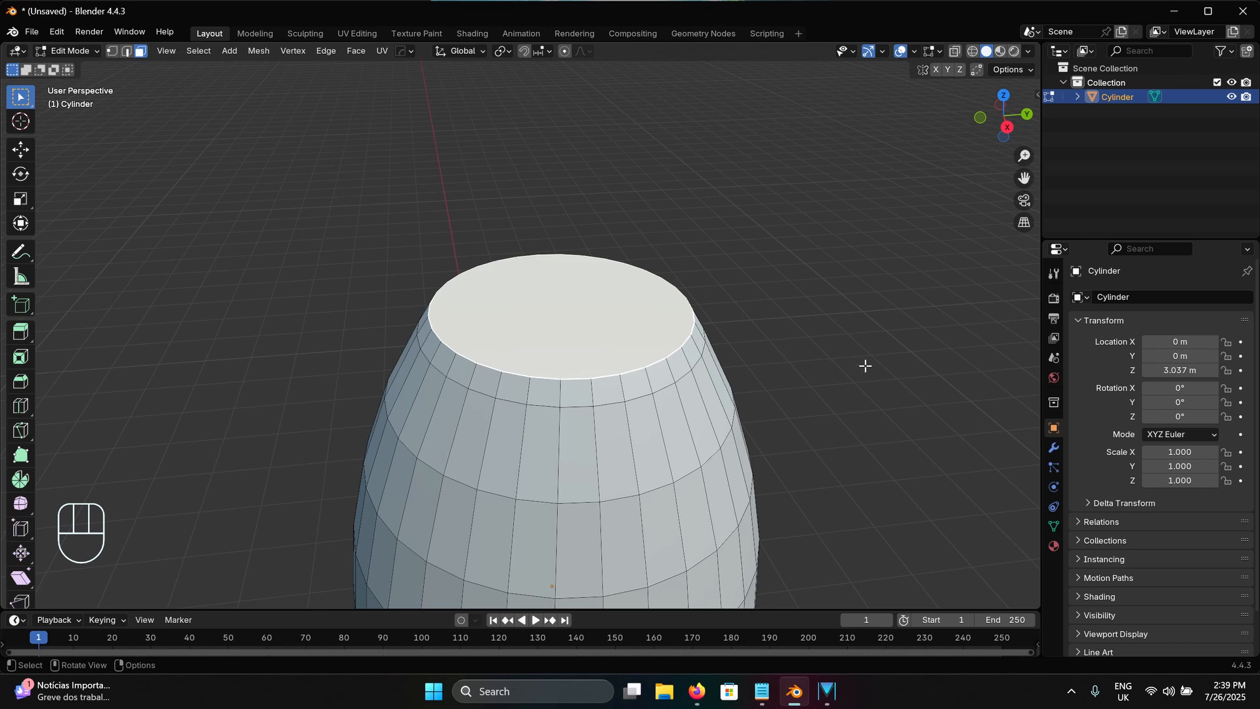
key(i)
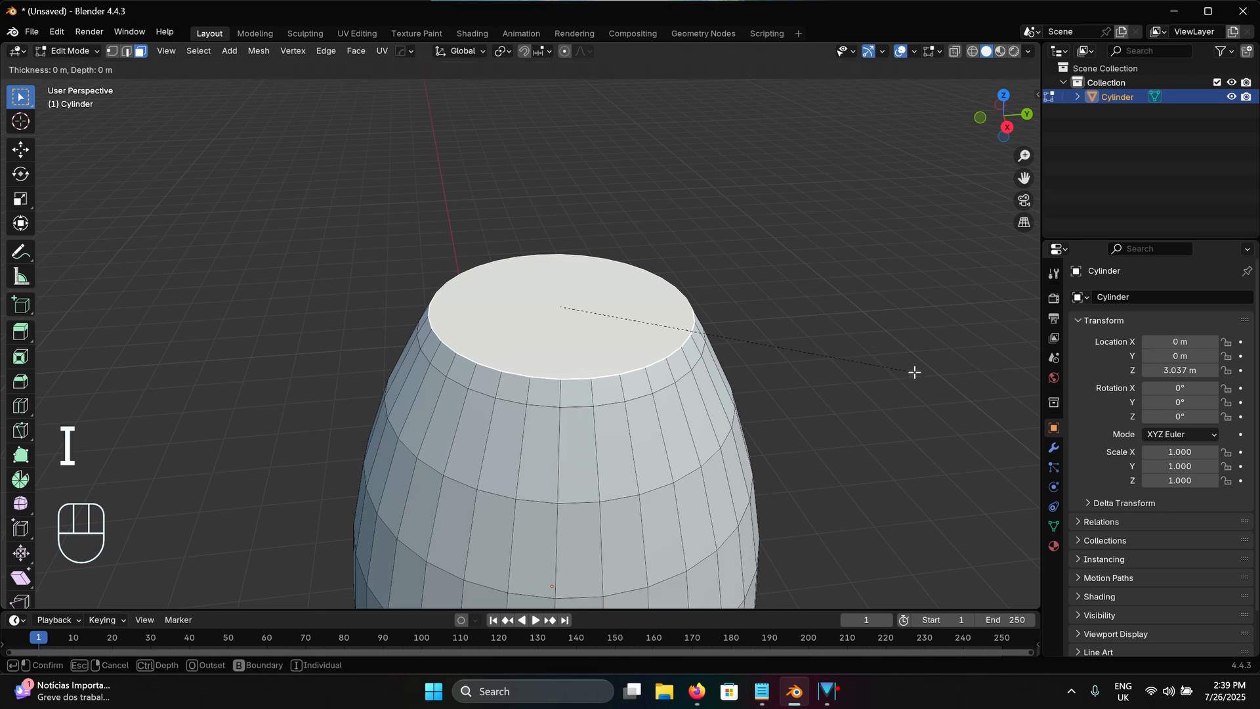
click(905, 366)
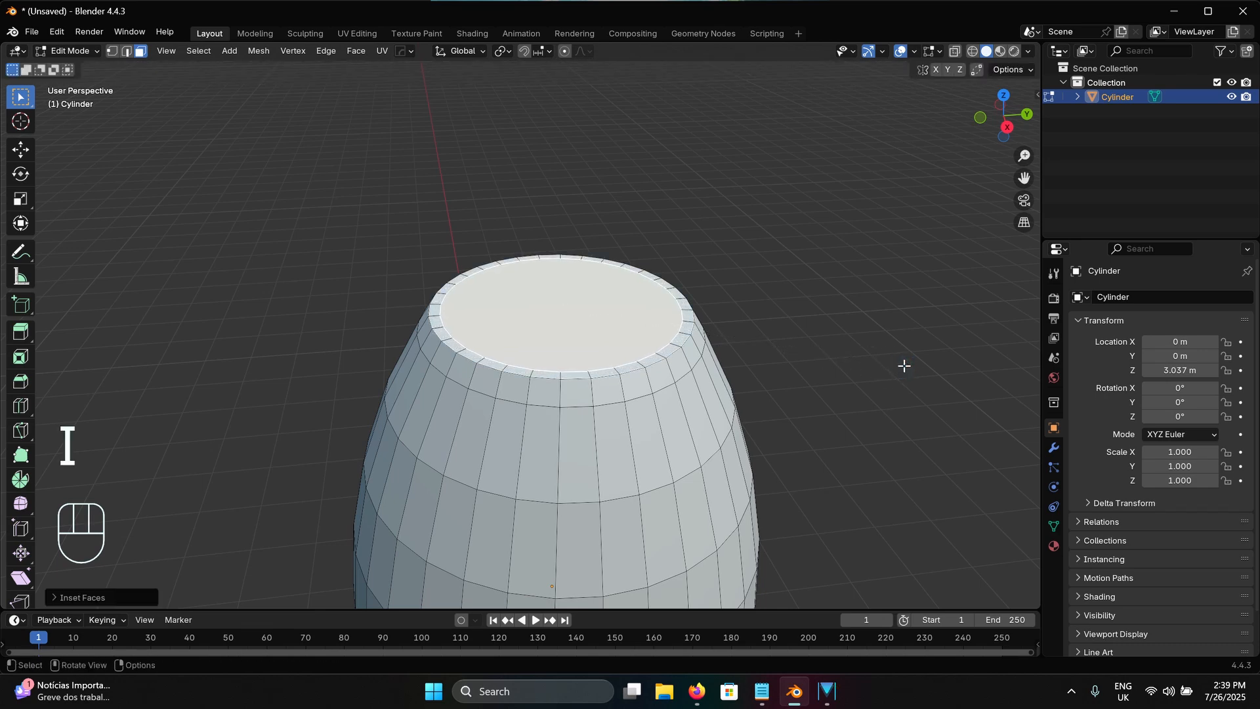
key(e)
click(906, 380)
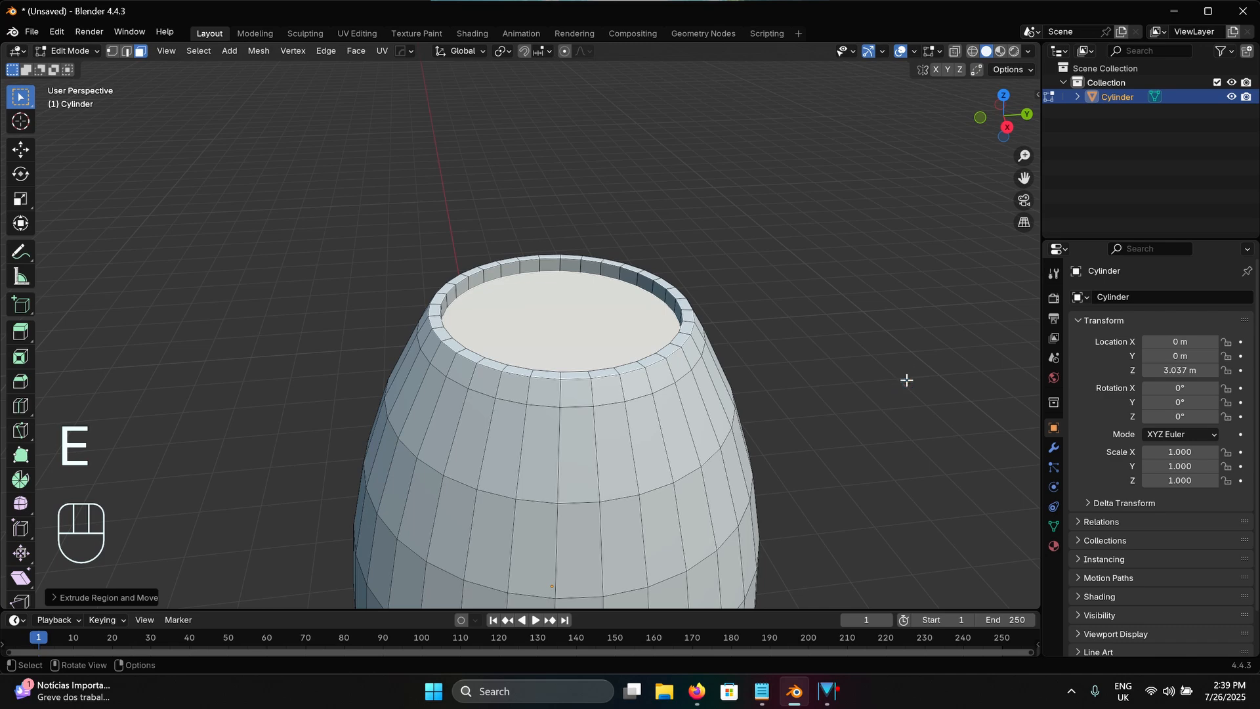
Inset the recessed top face to a small central disc and extrude that disc slightly upward
key(i)
click(815, 372)
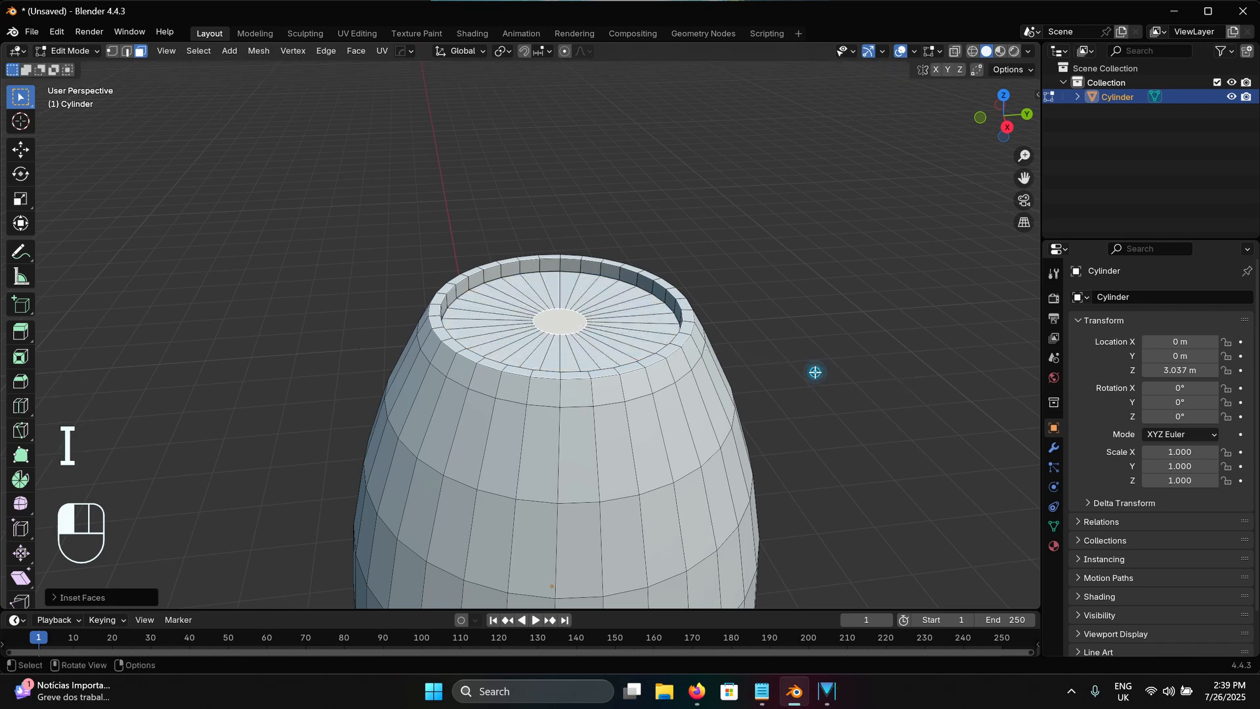
key(e)
click(849, 371)
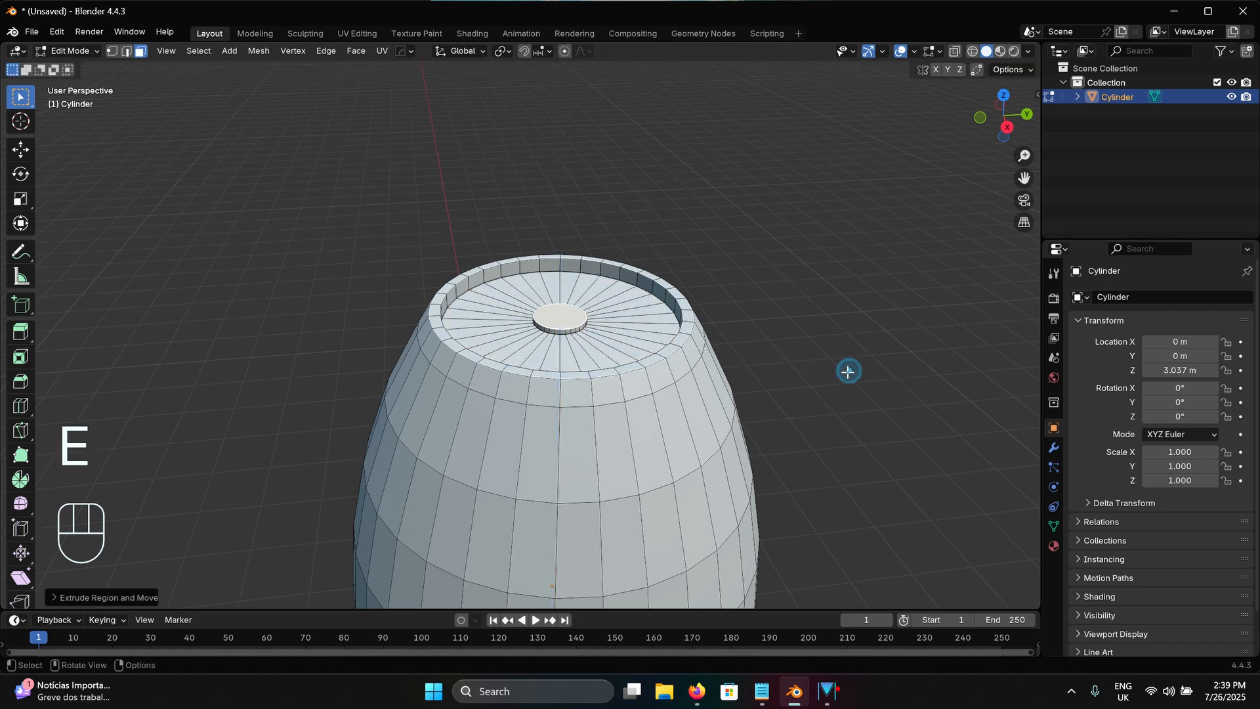
shift+middle_drag(625, 458, 656, 281)
scroll(636, 287, down, 2)
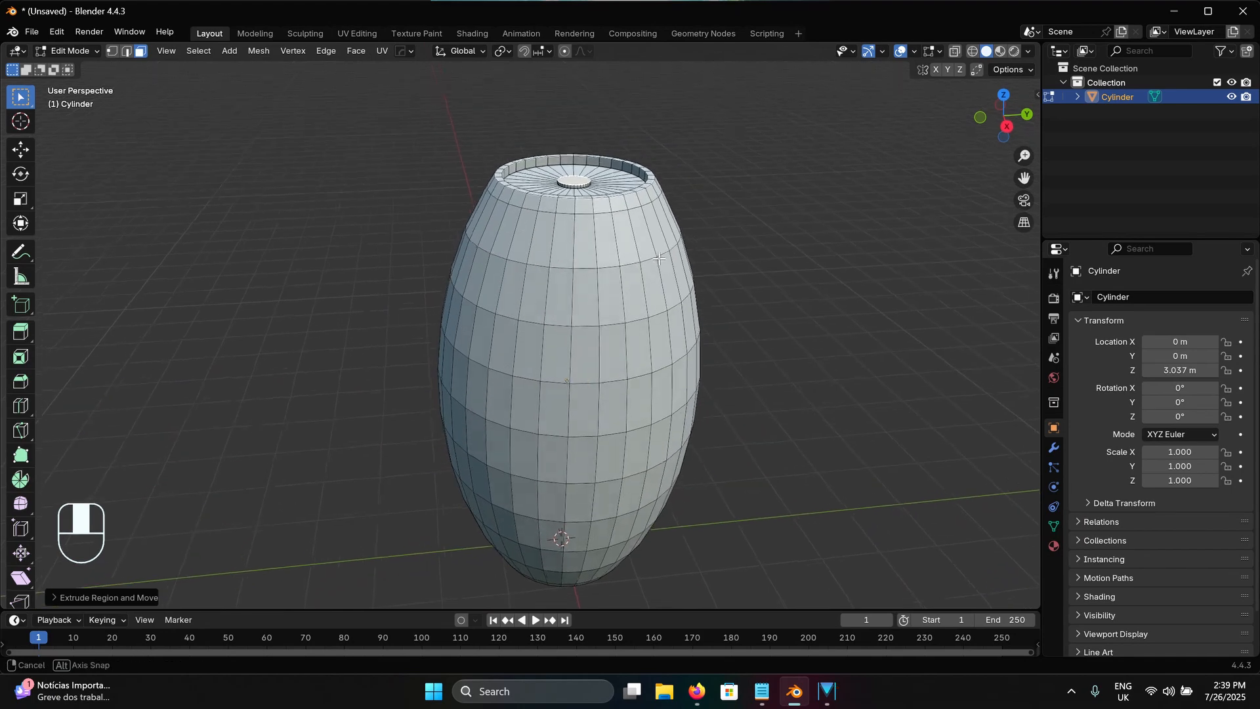
Return to Object Mode and apply Shade Auto Smooth to the barrel
key(Tab)
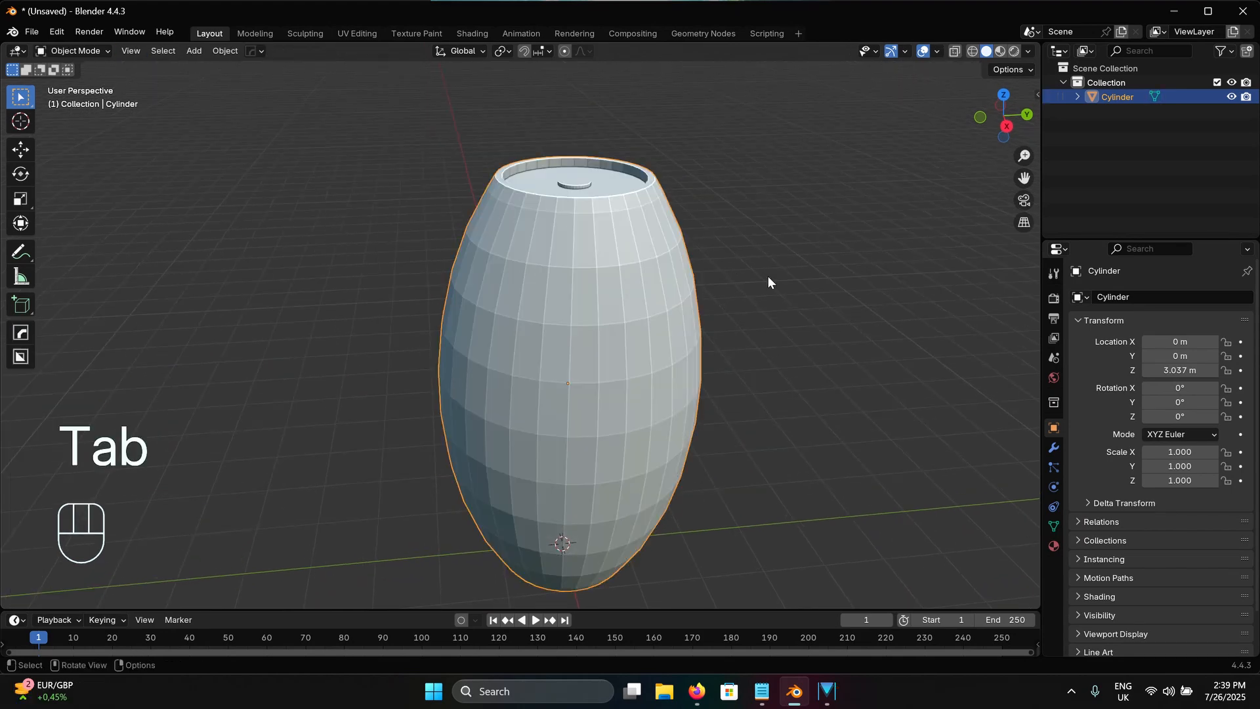
right_click(620, 279)
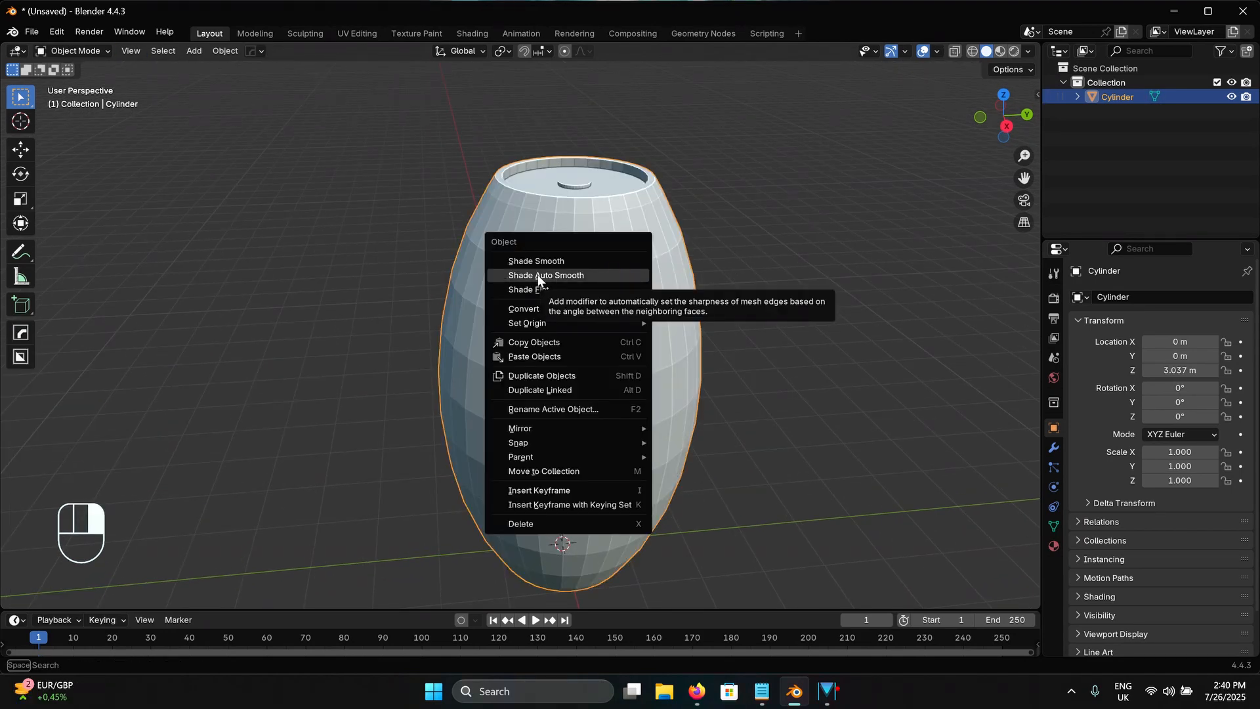
click(562, 274)
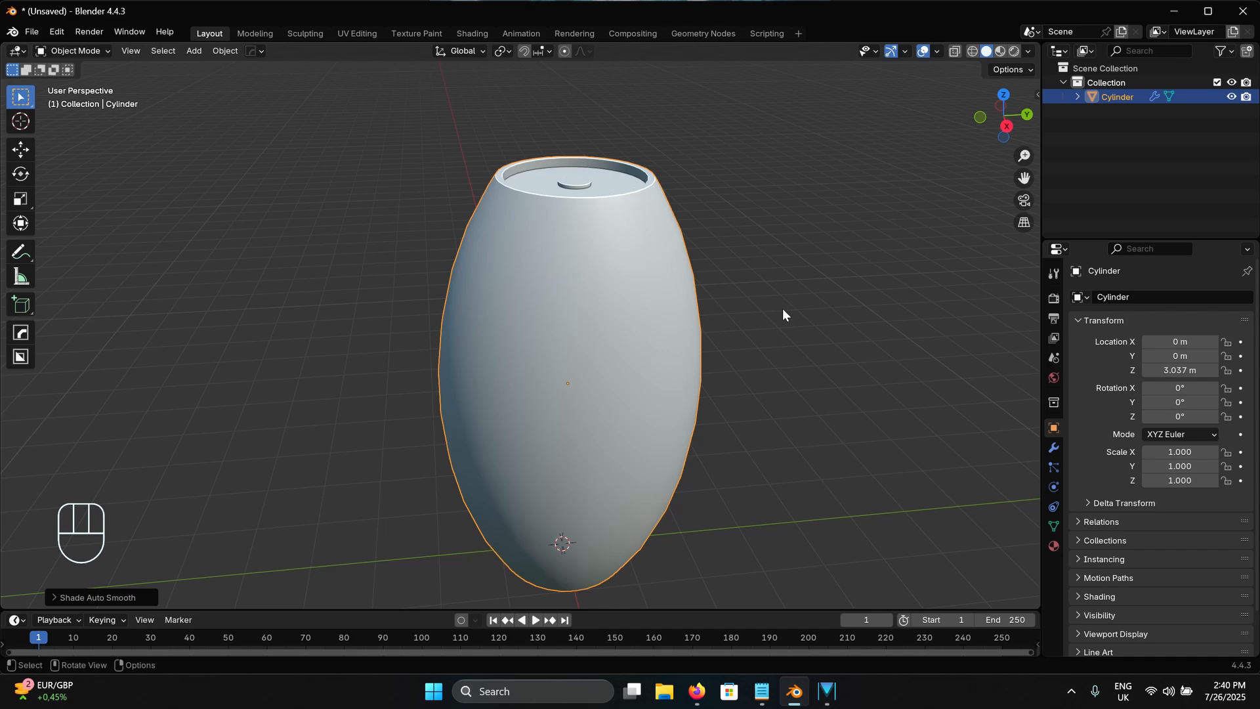
shift+middle_drag(781, 398, 745, 348)
scroll(787, 368, down, 2)
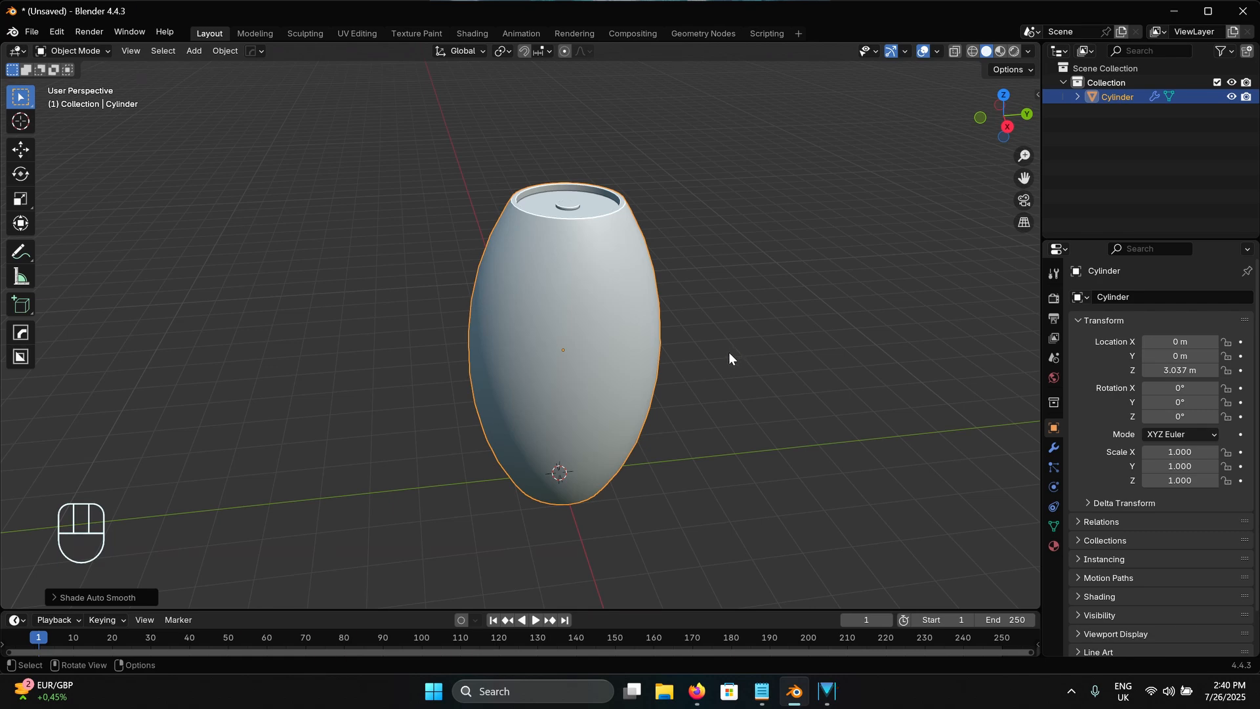
middle_drag(735, 349, 735, 353)
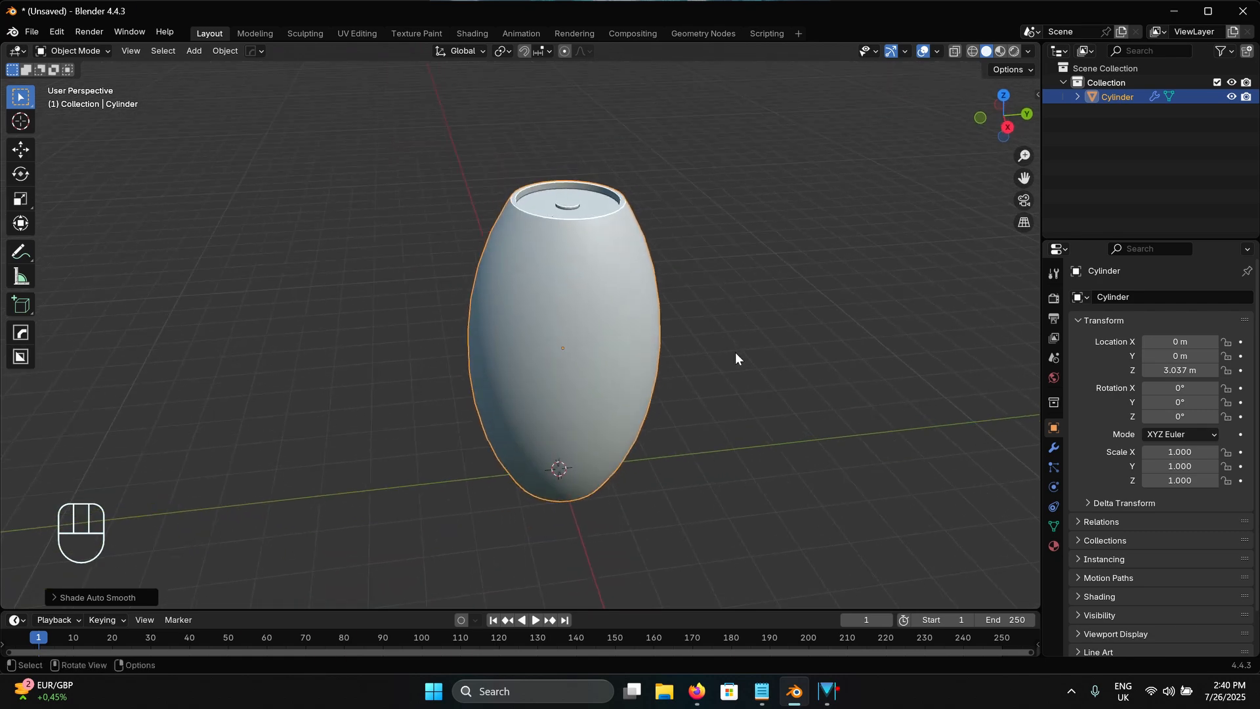